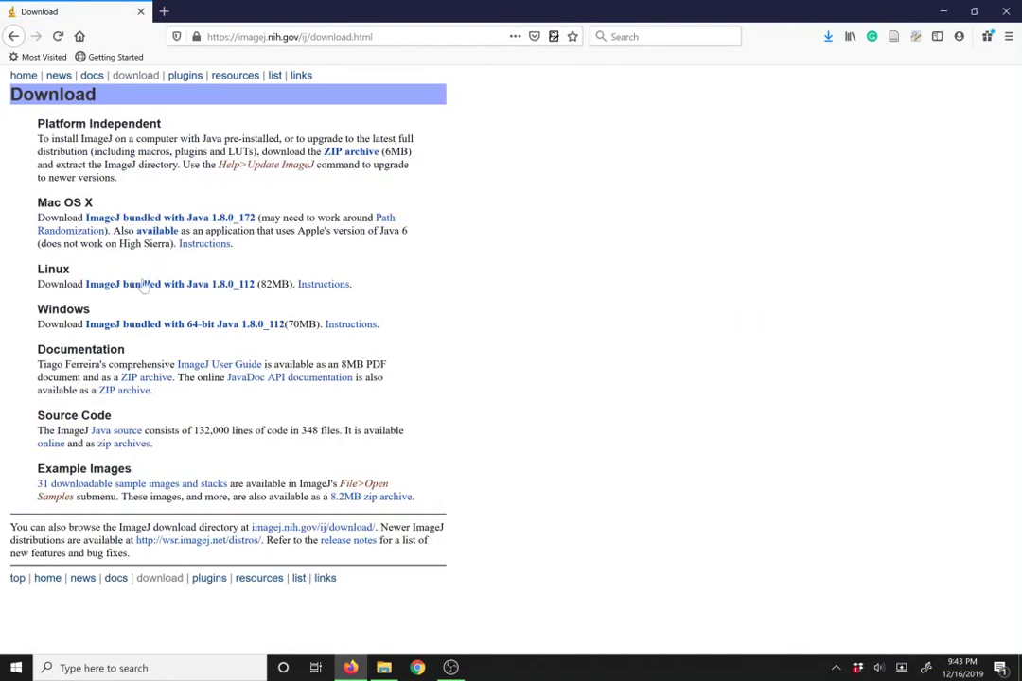
Launch ImageJ with ImageJ.exe from its program folder and minimize the browser and folder windows
mouse_move(391, 670)
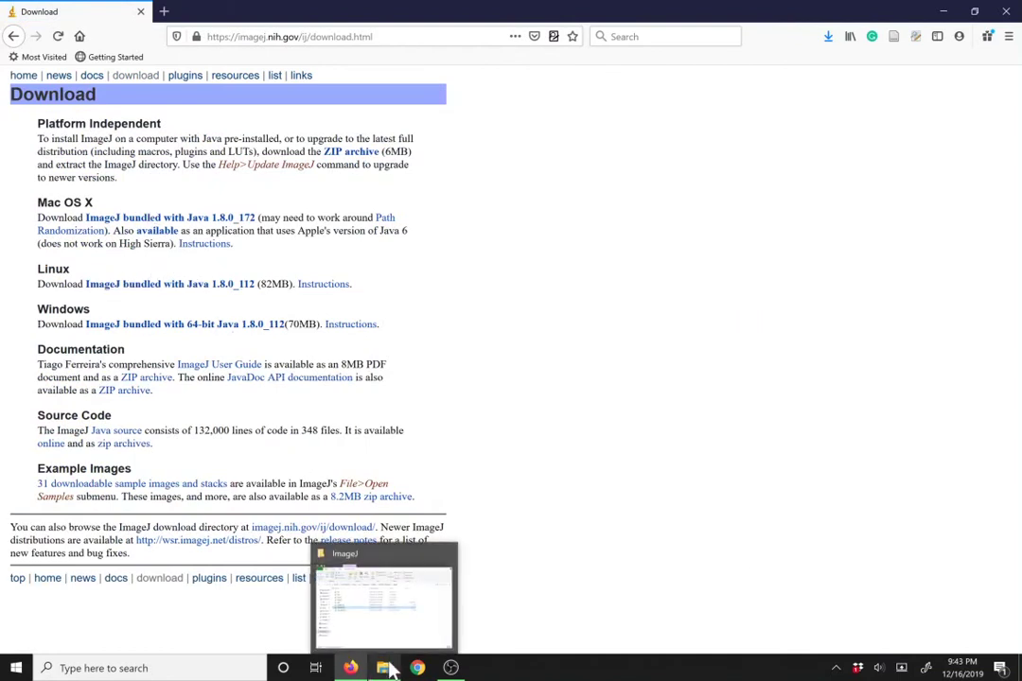
click(942, 12)
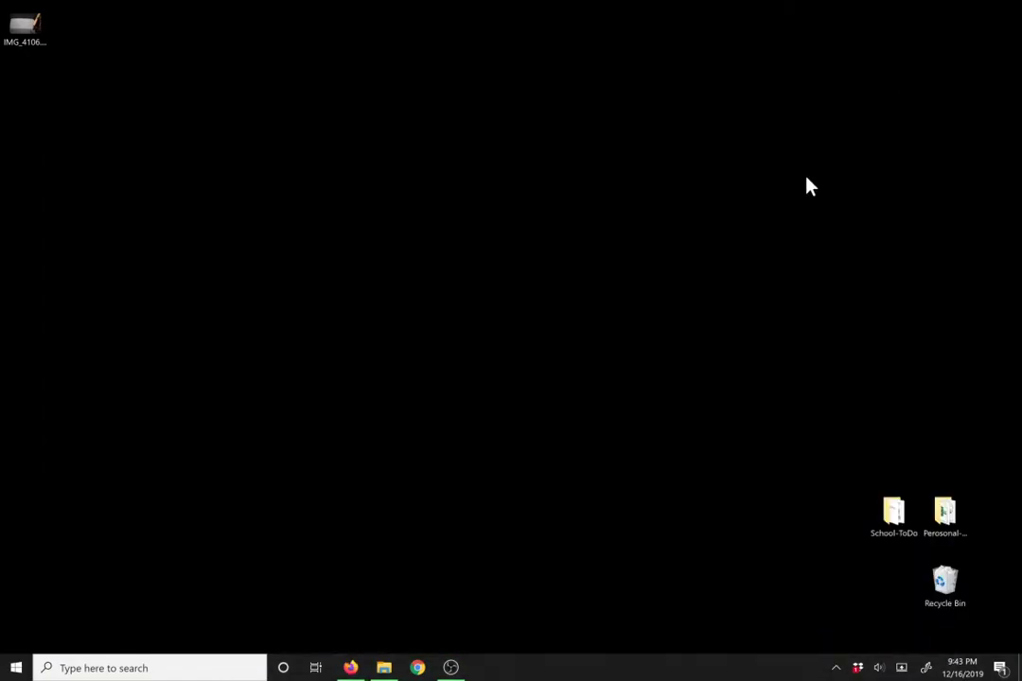
click(383, 669)
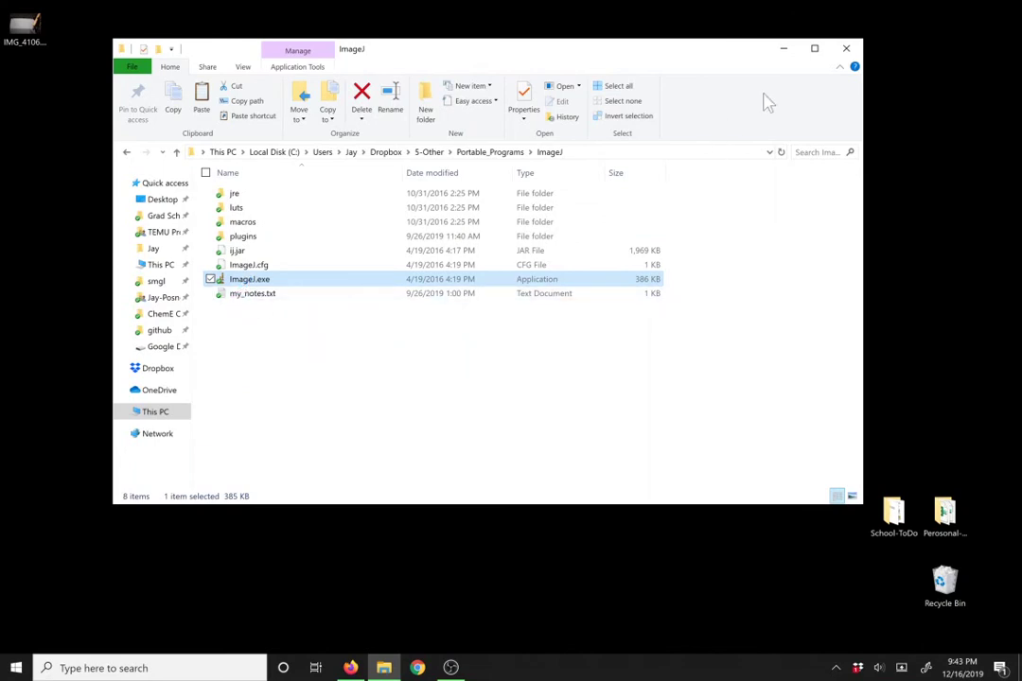
click(784, 48)
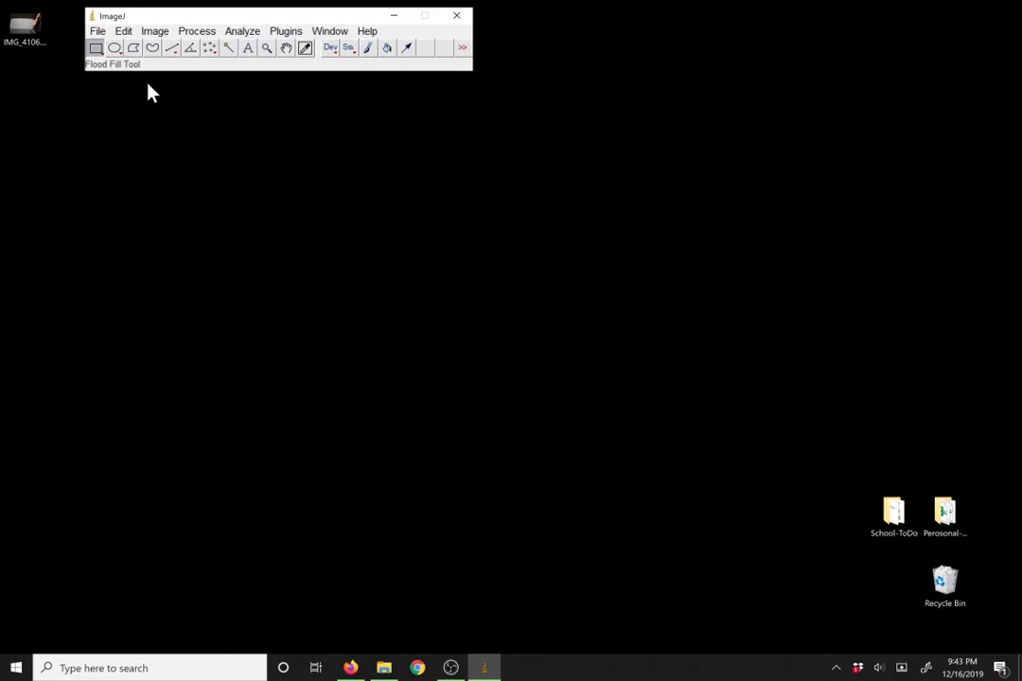
Open the photo IMG_4106.JPG from the Desktop folder
click(97, 31)
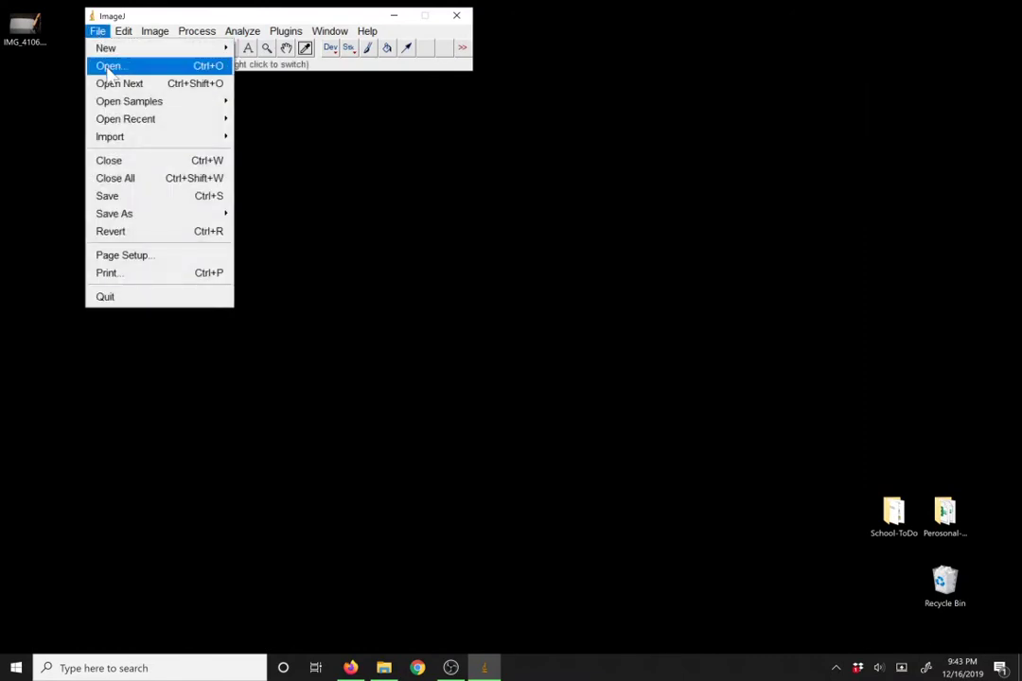
click(109, 68)
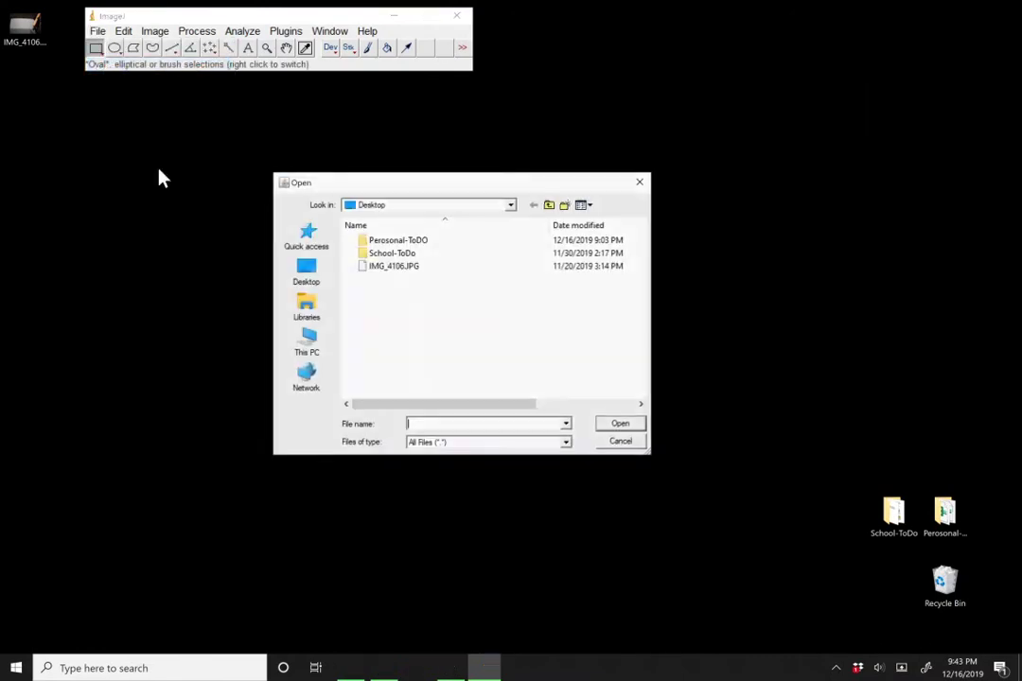
click(396, 267)
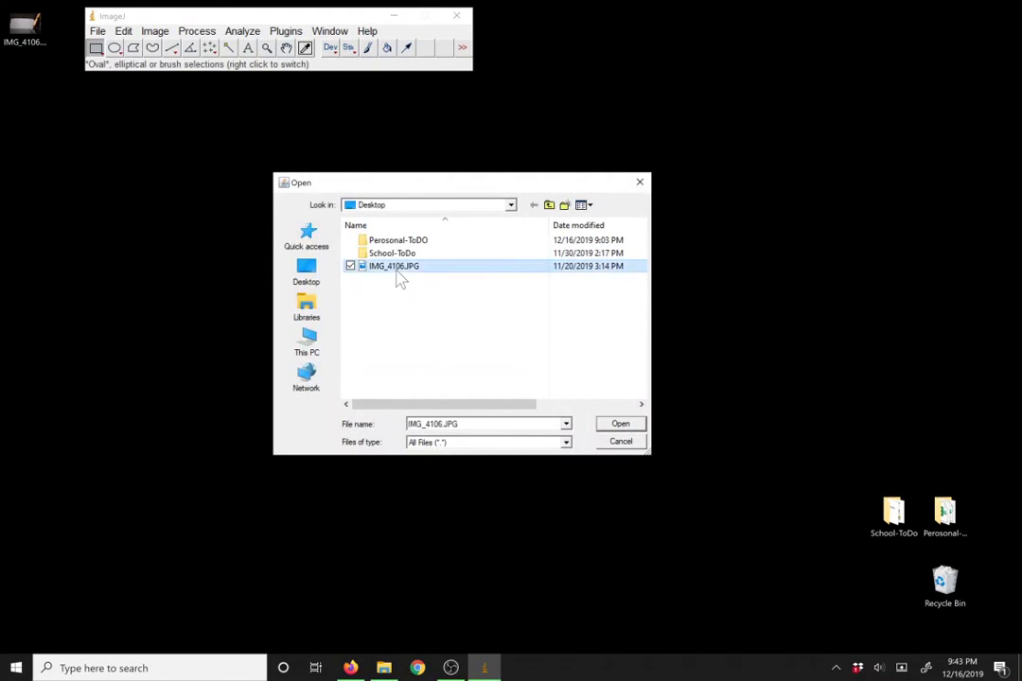
click(620, 426)
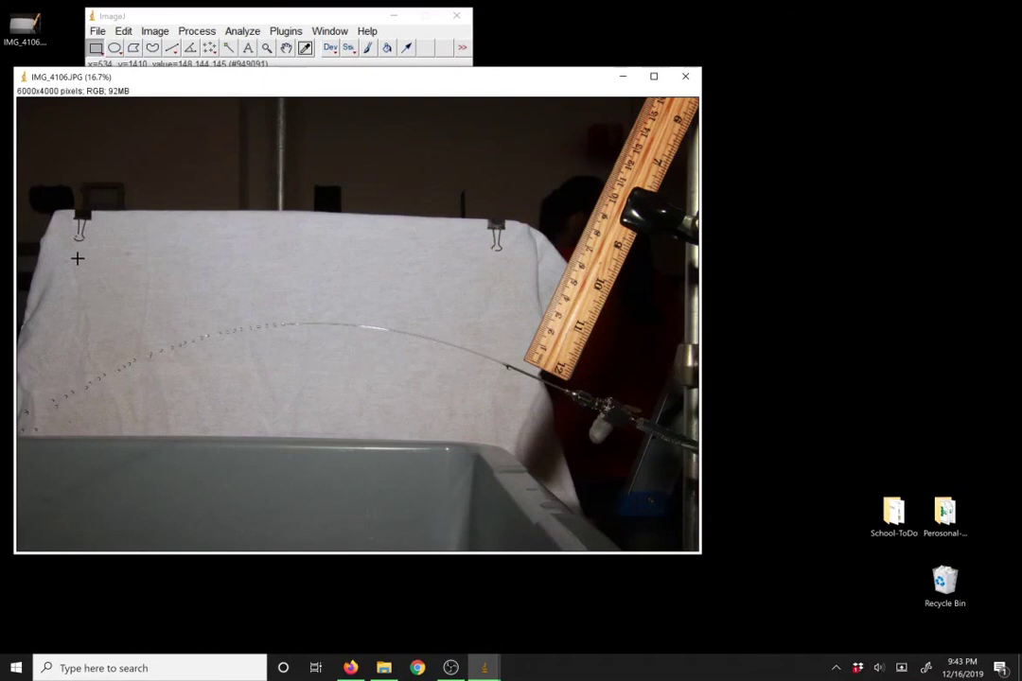
Crop the photo to a rectangle of about 4644 x 1878 pixels around the liquid jet, needle and ruler's end
drag(78, 257, 604, 471)
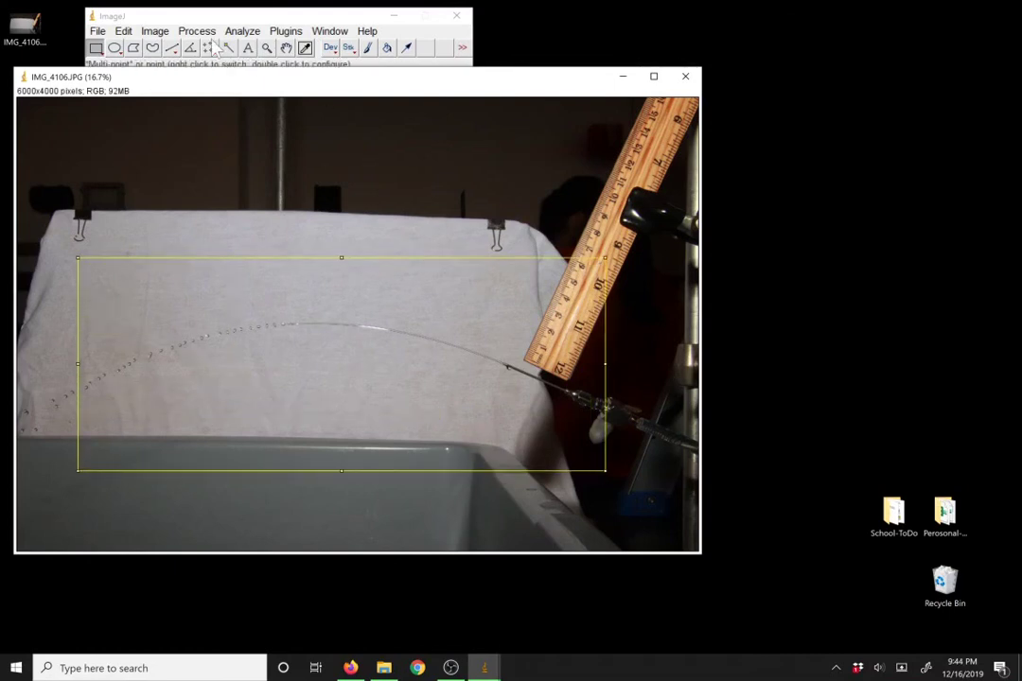
click(155, 31)
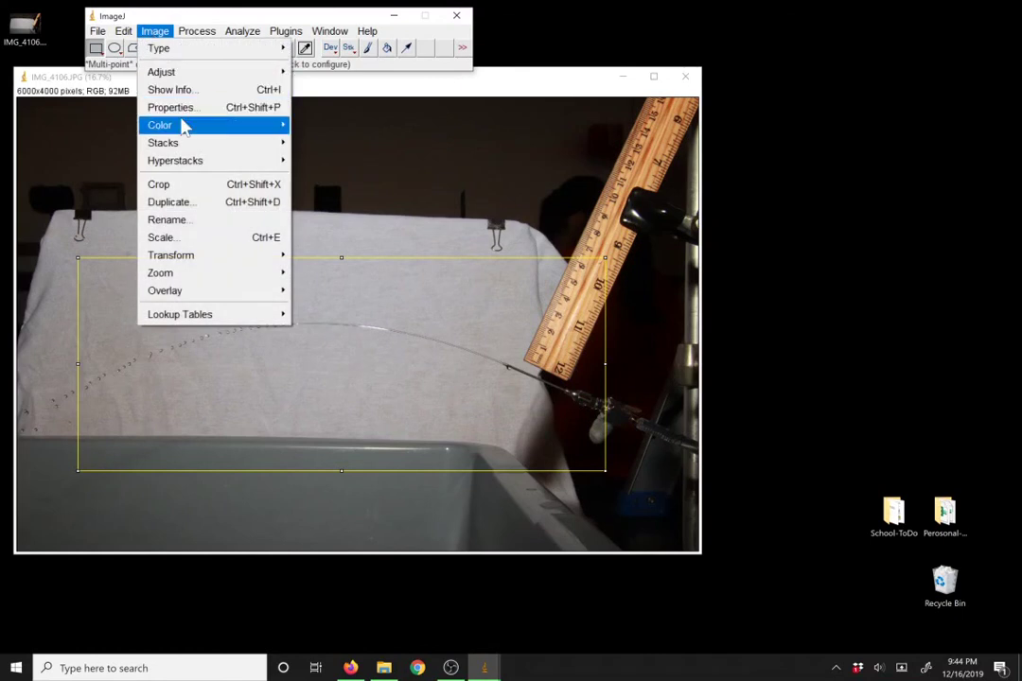
click(166, 185)
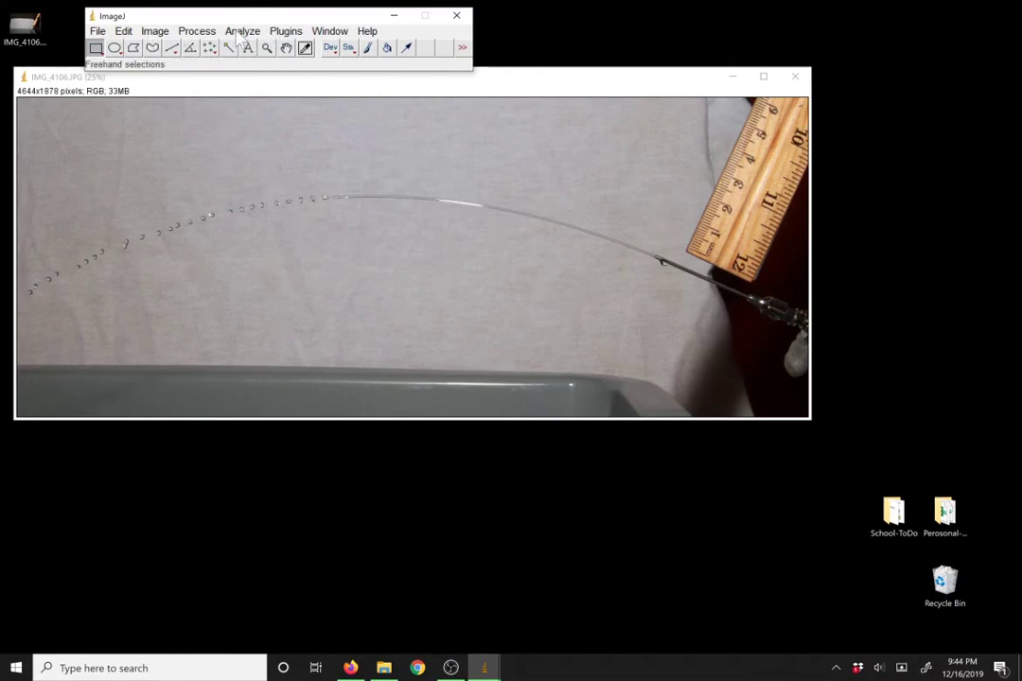
Draw a straight line about 477 pixels long along the ruler's centimetre edge, from its zero end to the 3 cm mark
click(173, 53)
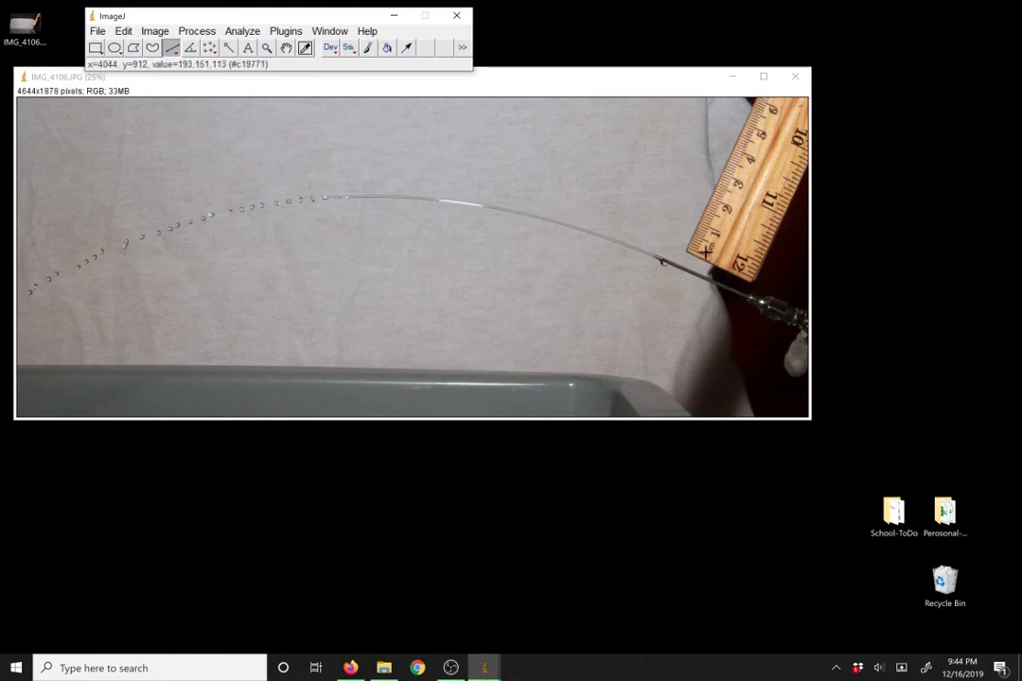
scroll(706, 251, up, 2)
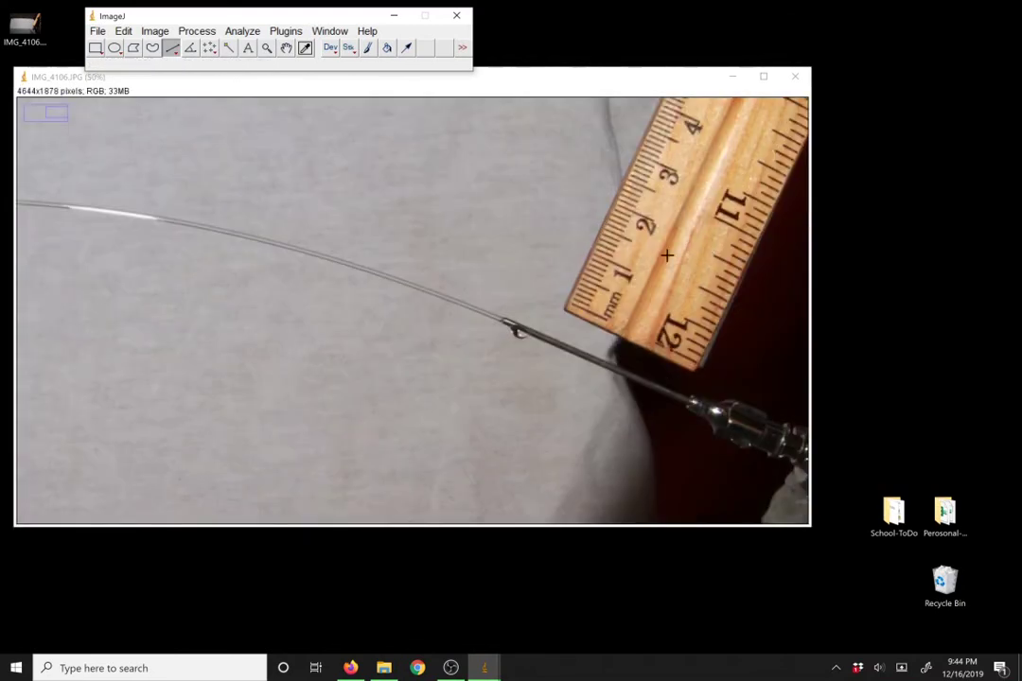
scroll(630, 295, up, 1)
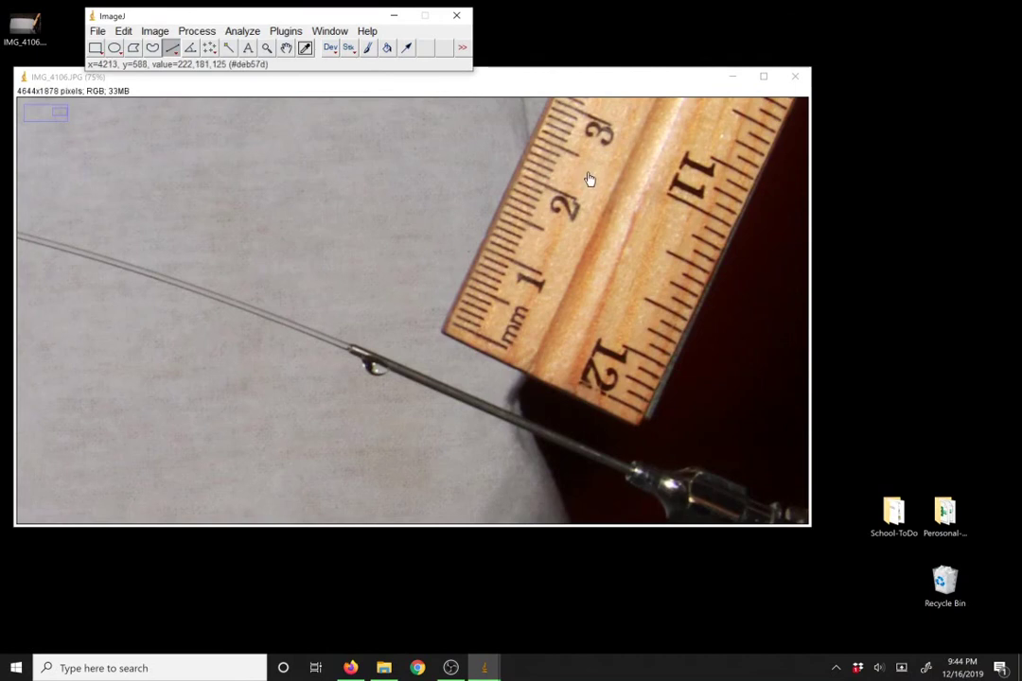
scroll(585, 185, up, 3)
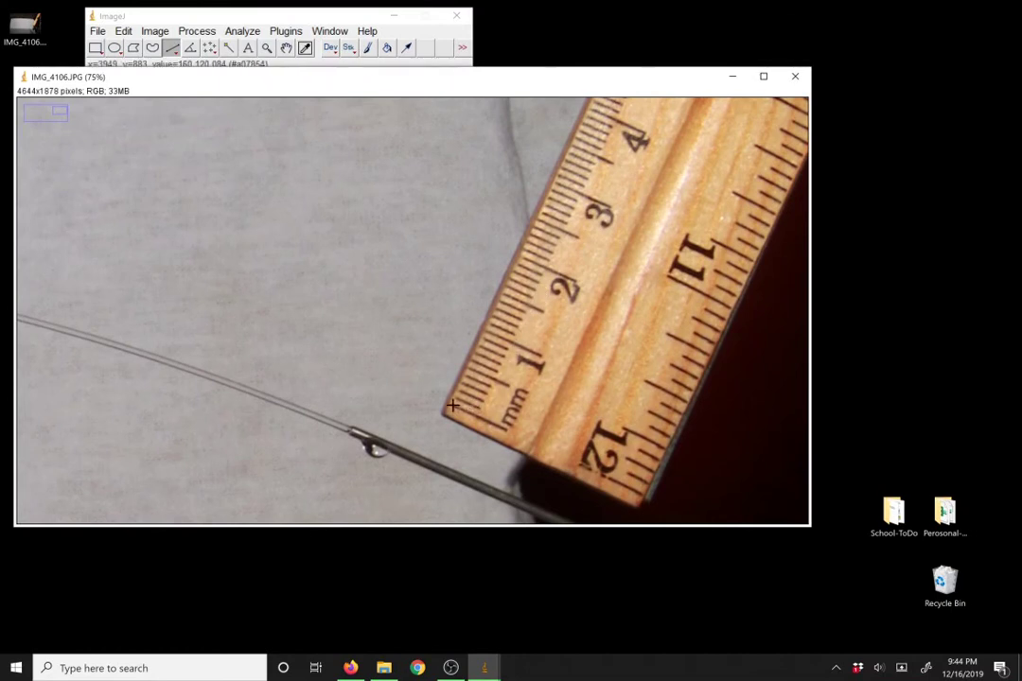
drag(452, 405, 546, 228)
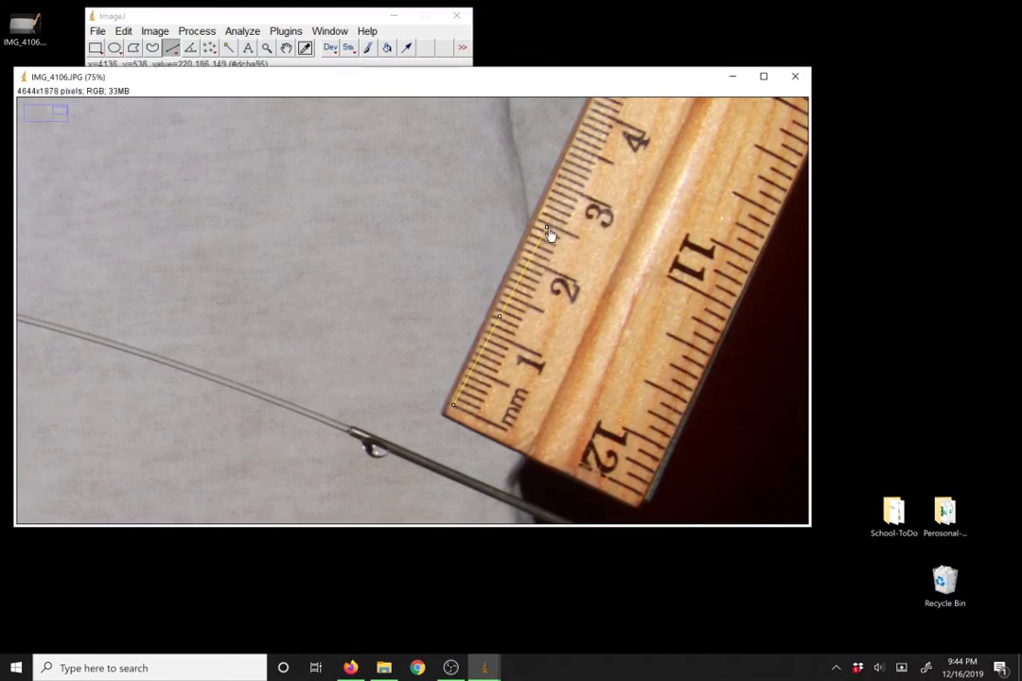
drag(546, 228, 558, 185)
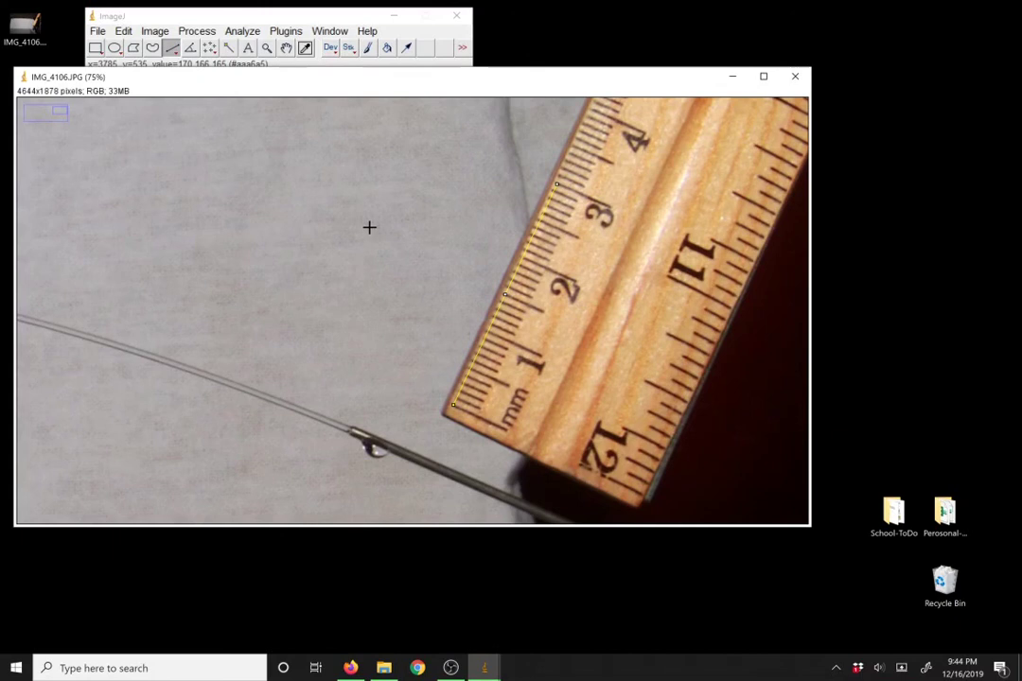
Set the image scale from the ruler line with a known distance of 3 and cm as the unit of length
click(243, 31)
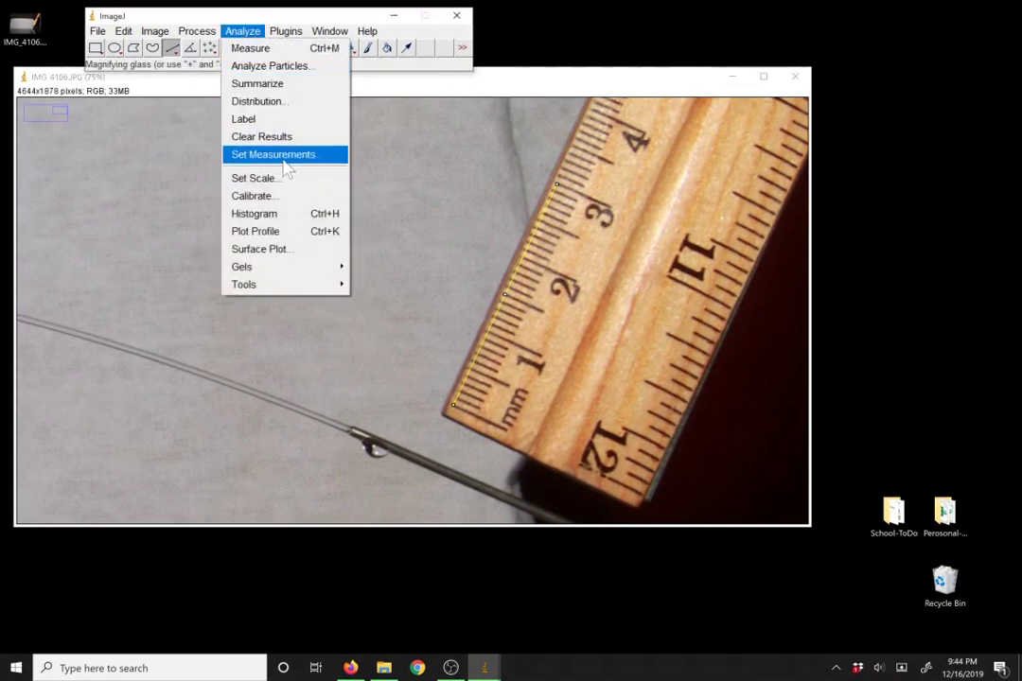
click(254, 178)
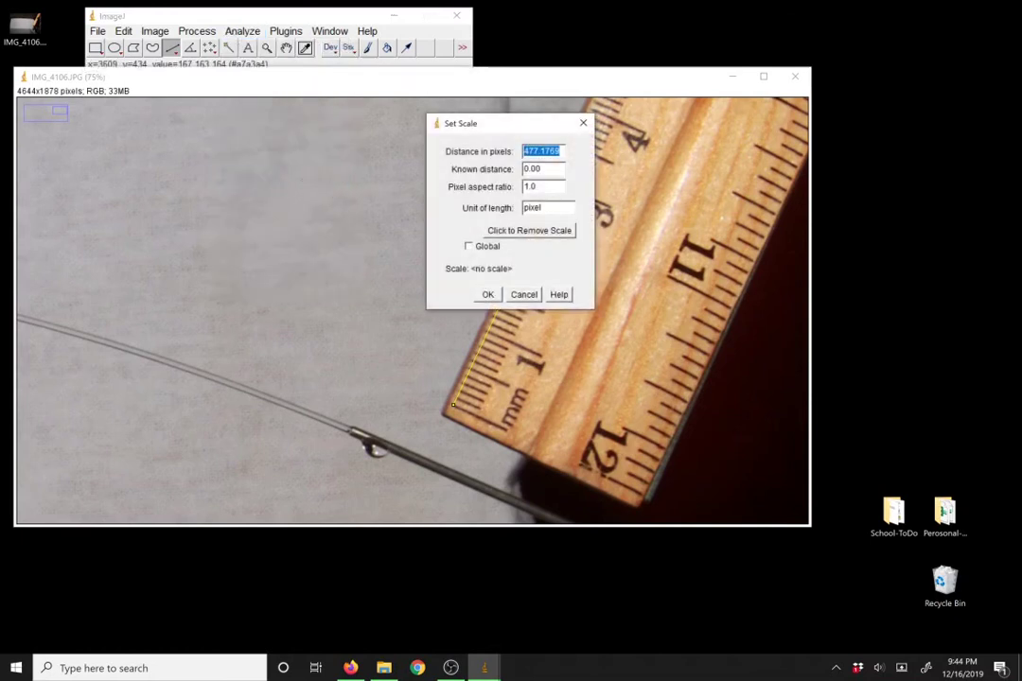
key(Tab)
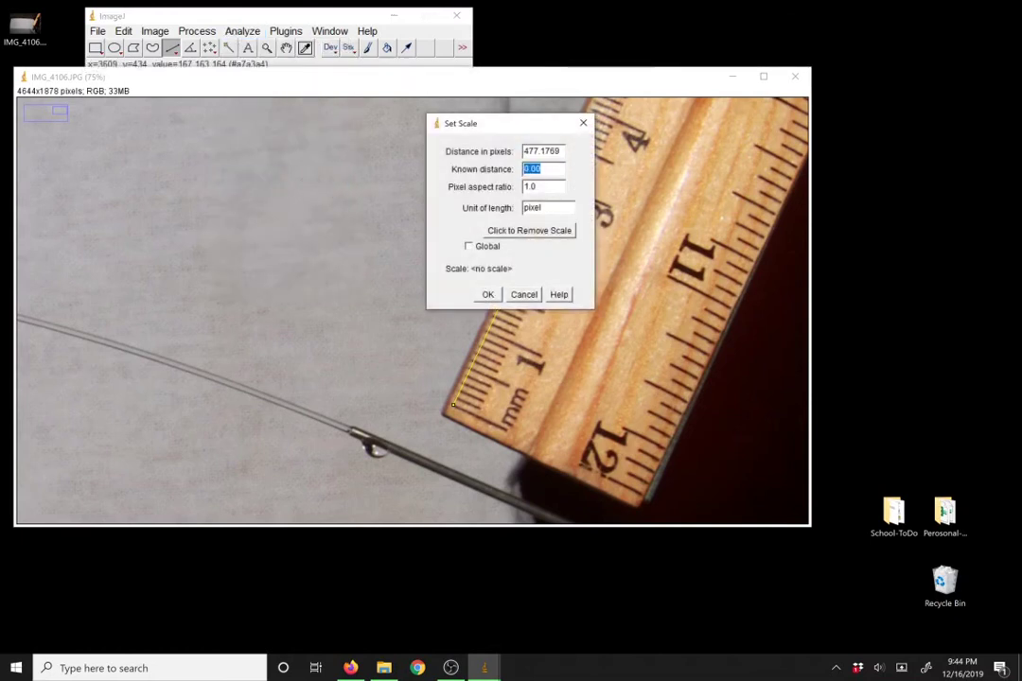
text(3)
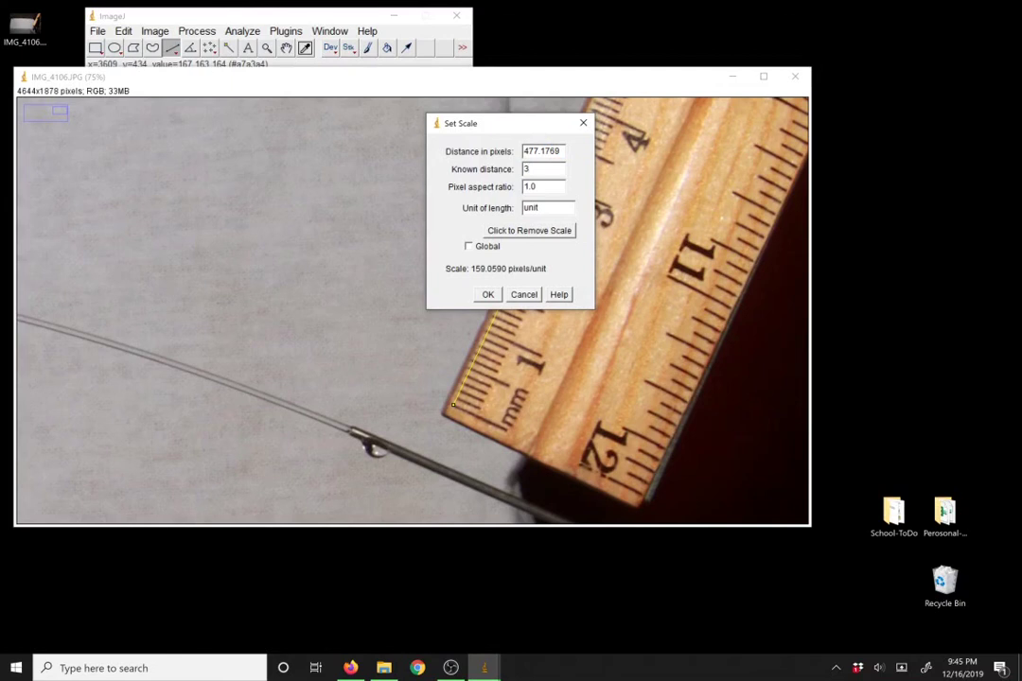
text(cm)
click(487, 295)
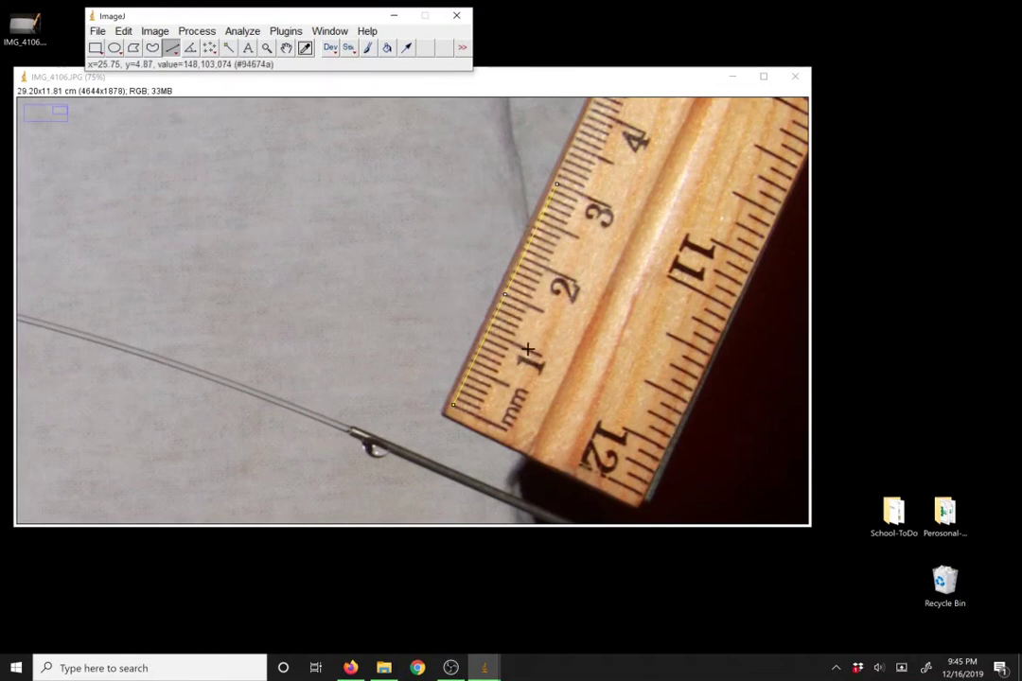
Measure a straight line about 1 cm long between the ruler's 1 and 2 cm marks, then discard the results without saving
drag(528, 350, 545, 313)
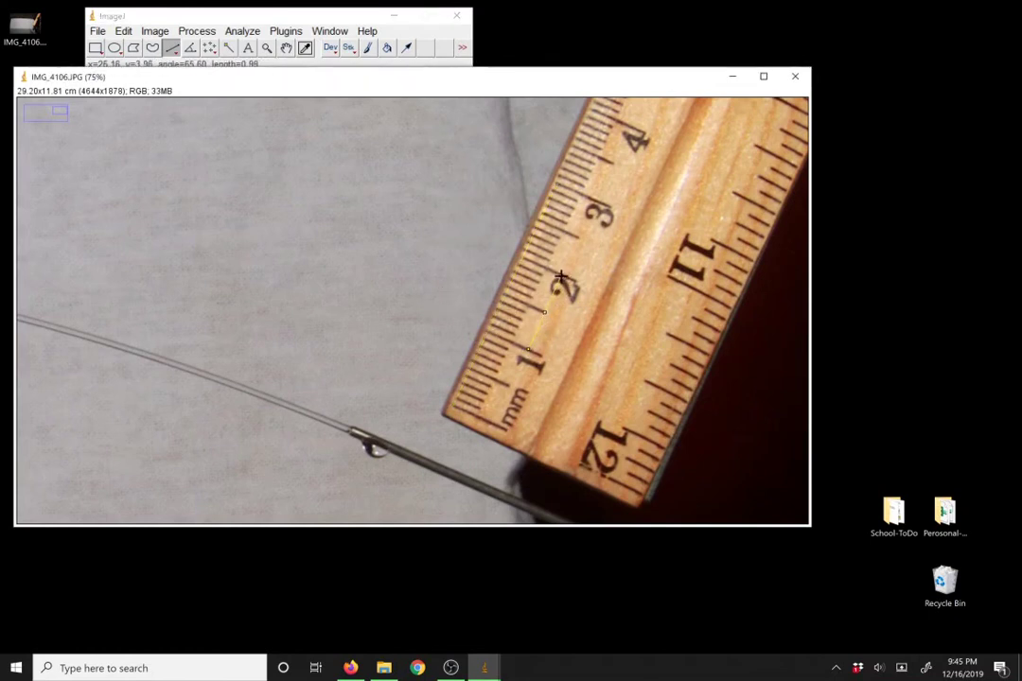
click(242, 31)
click(252, 49)
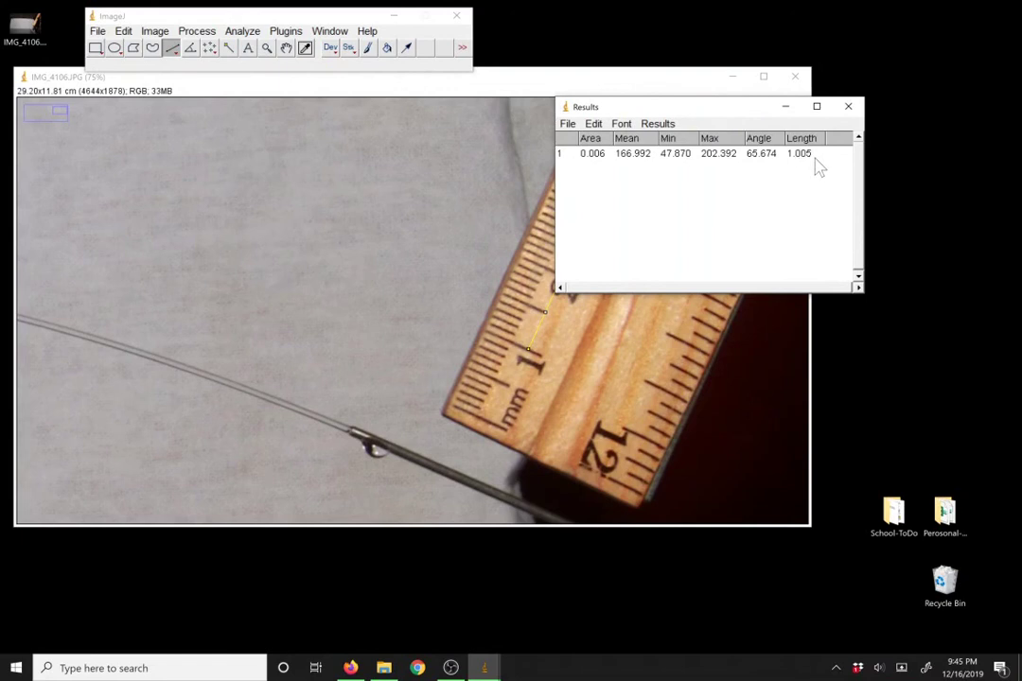
click(848, 108)
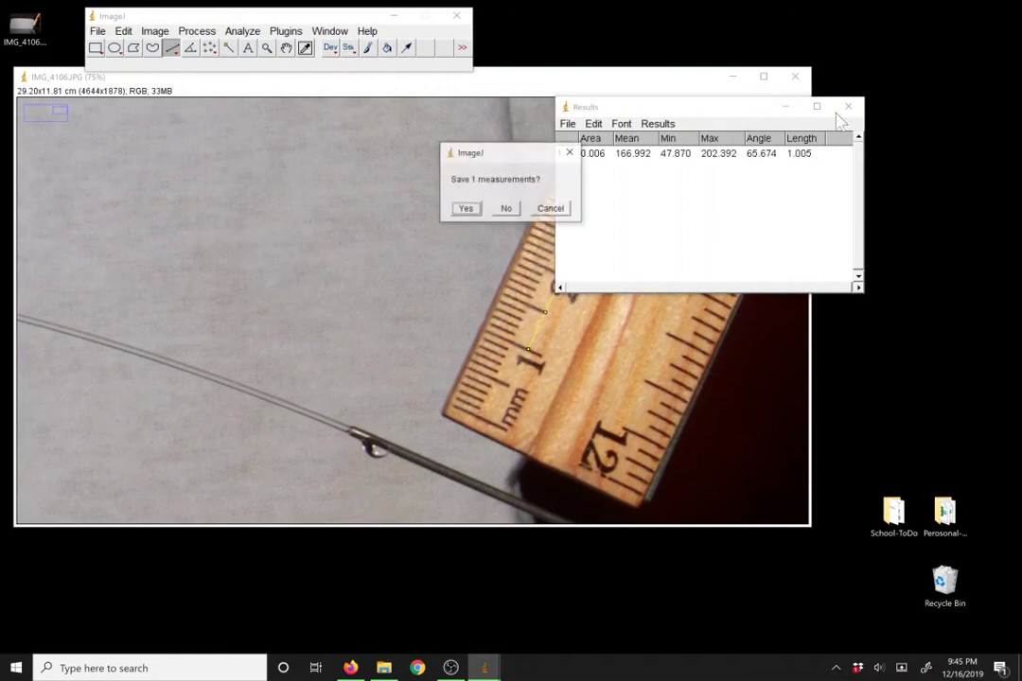
click(506, 209)
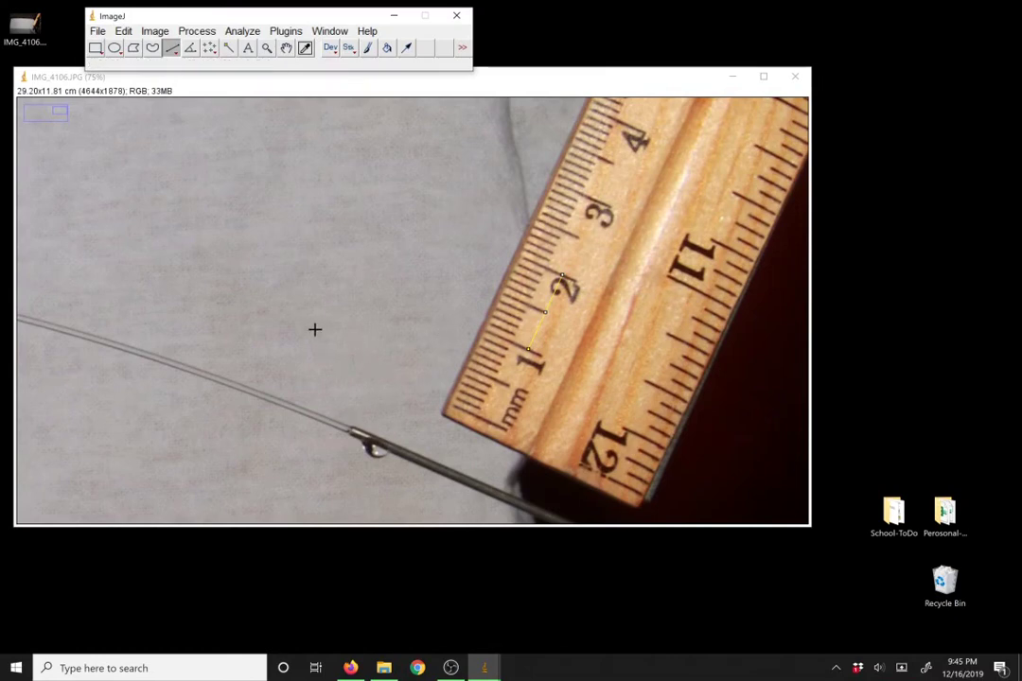
Trace the liquid jet with a segmented line from the needle tip to just short of where the droplets begin
key(minus)
key(minus)
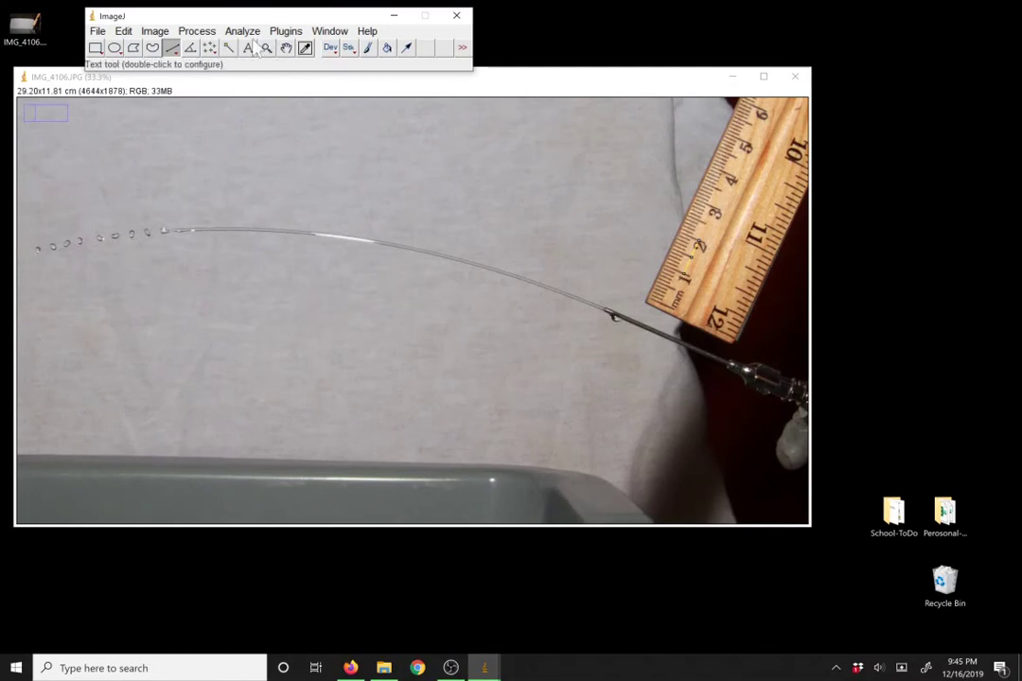
right_click(175, 56)
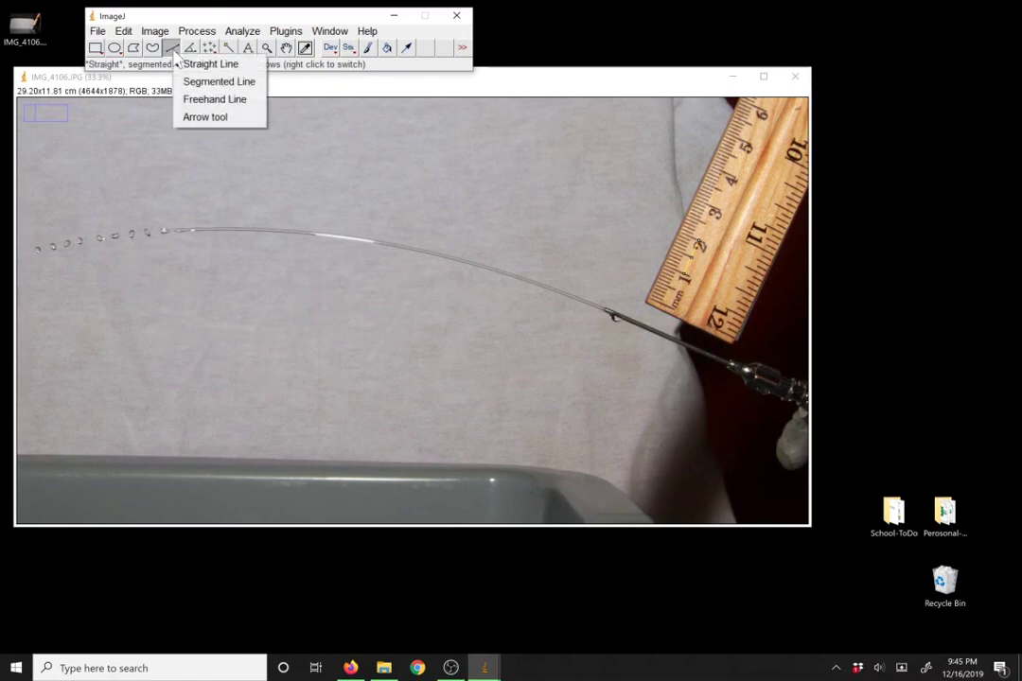
click(216, 84)
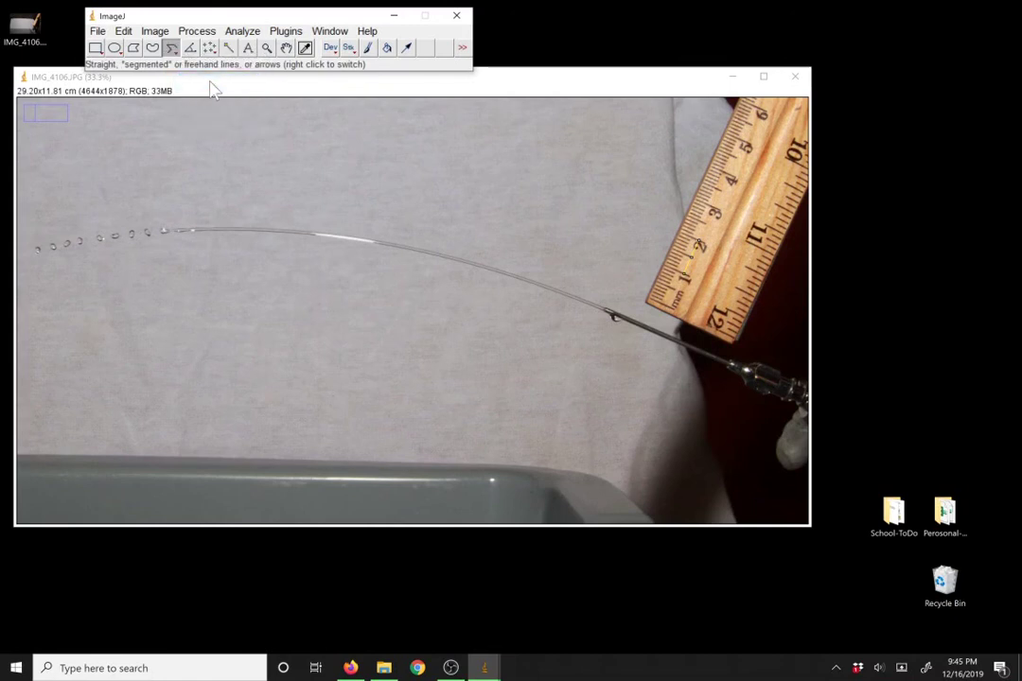
scroll(589, 322, up, 1)
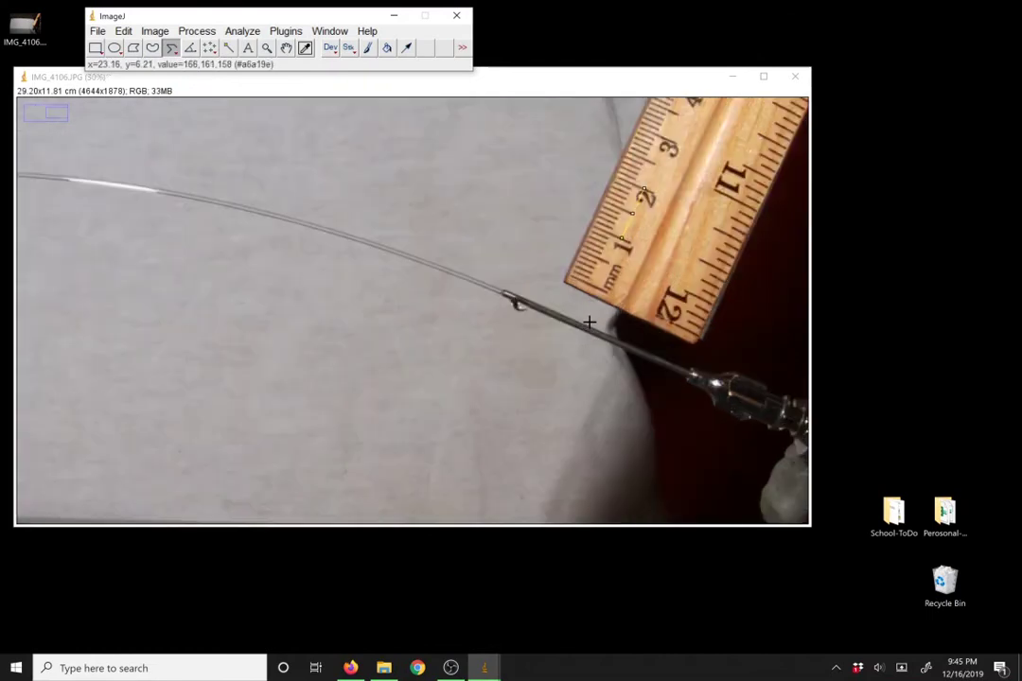
scroll(505, 310, up, 1)
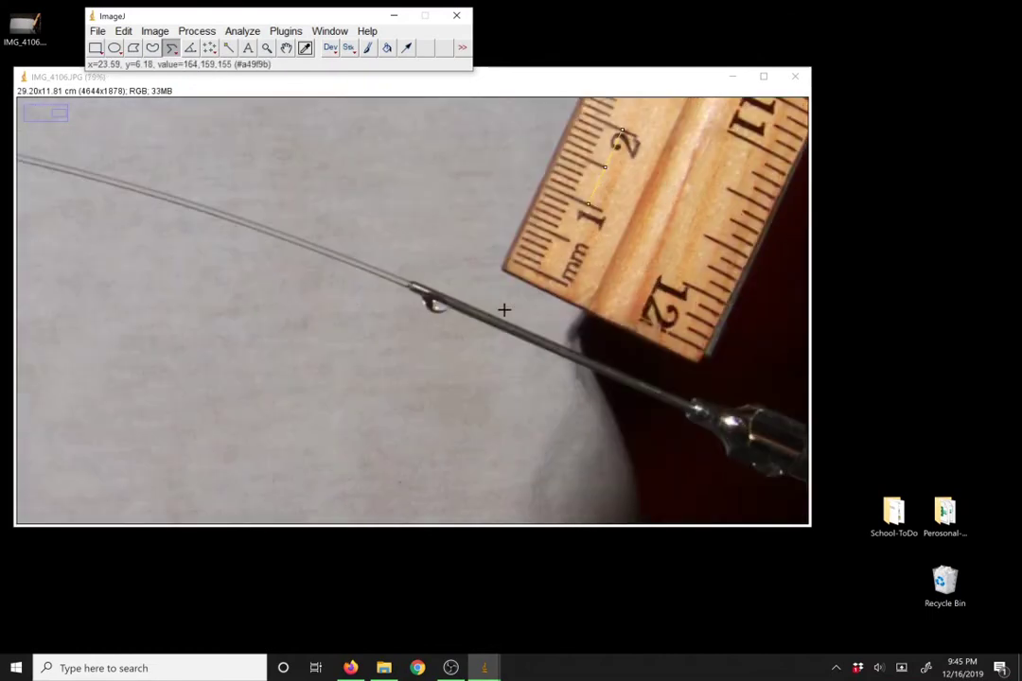
click(408, 284)
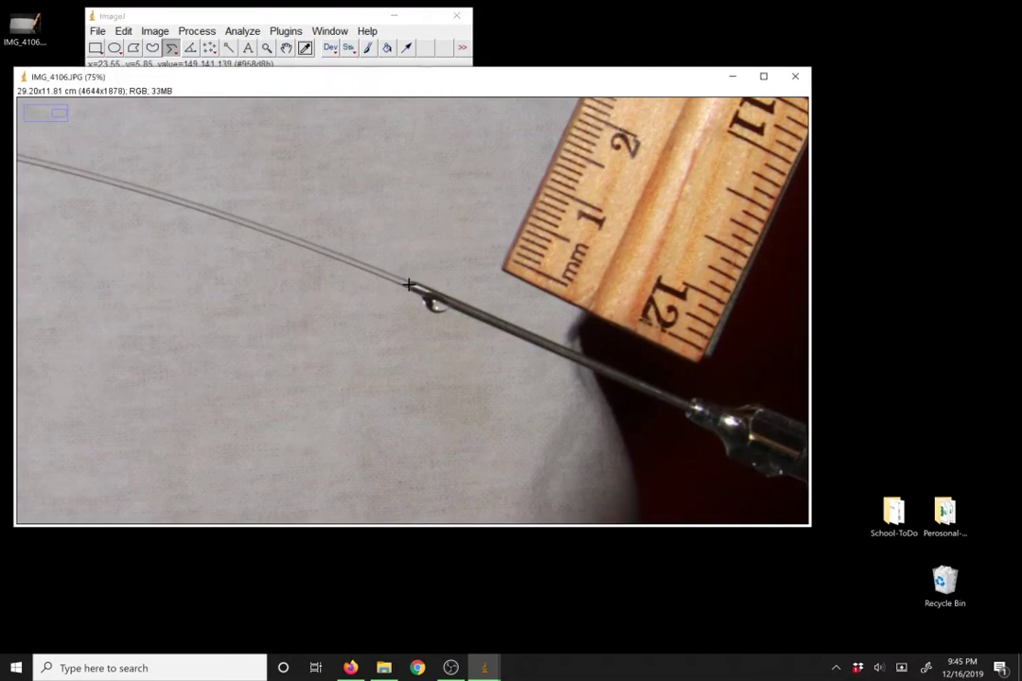
click(408, 284)
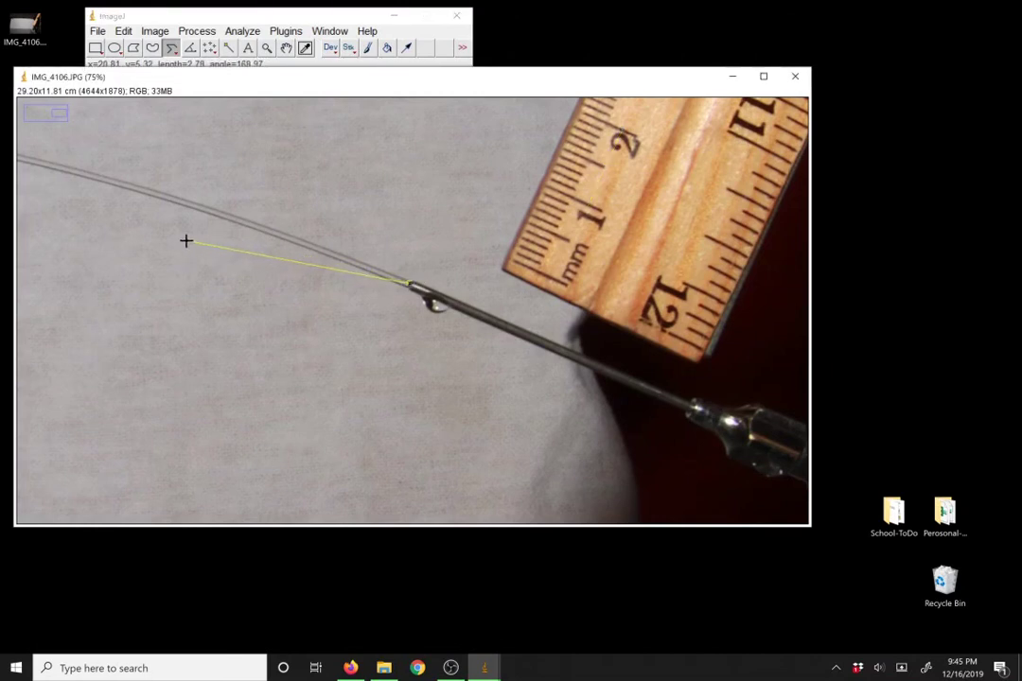
click(73, 171)
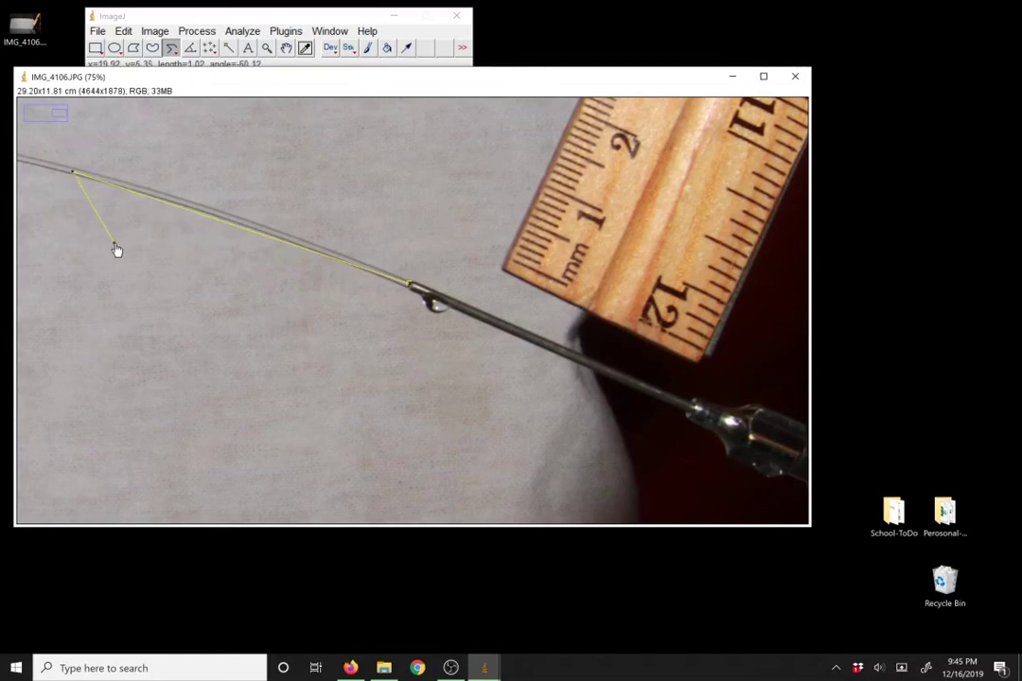
drag(117, 249, 588, 333)
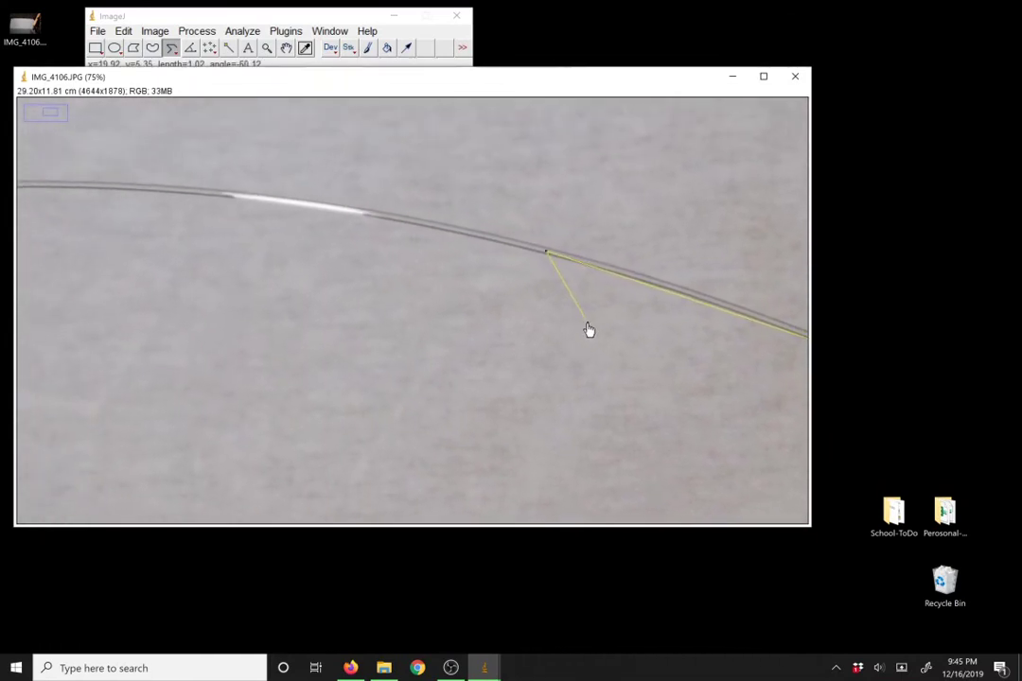
click(156, 187)
drag(106, 278, 438, 304)
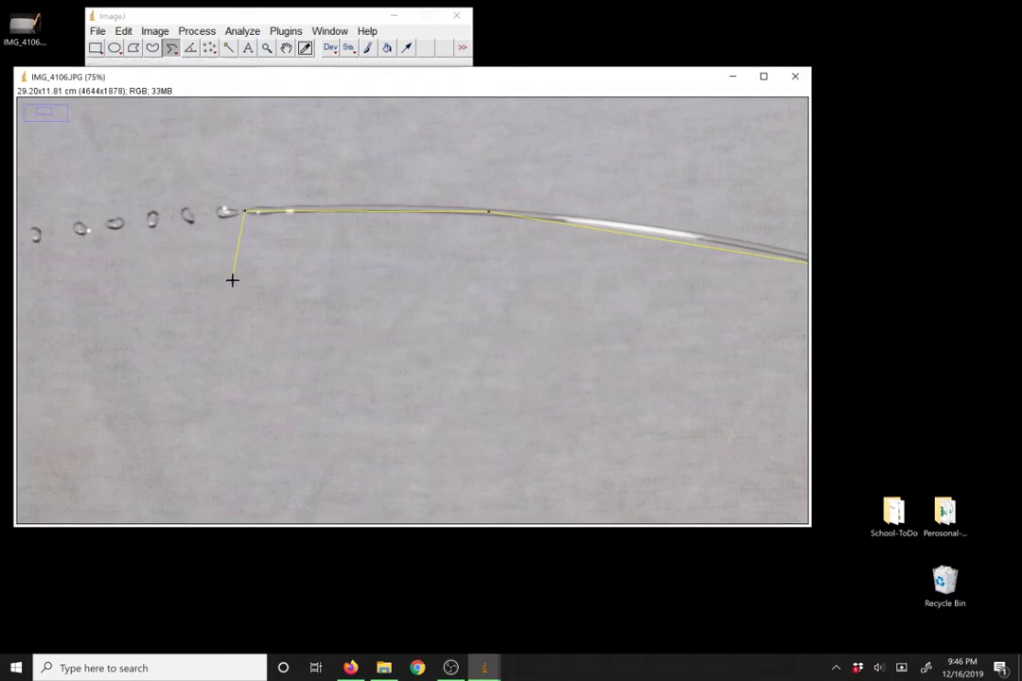
double_click(303, 210)
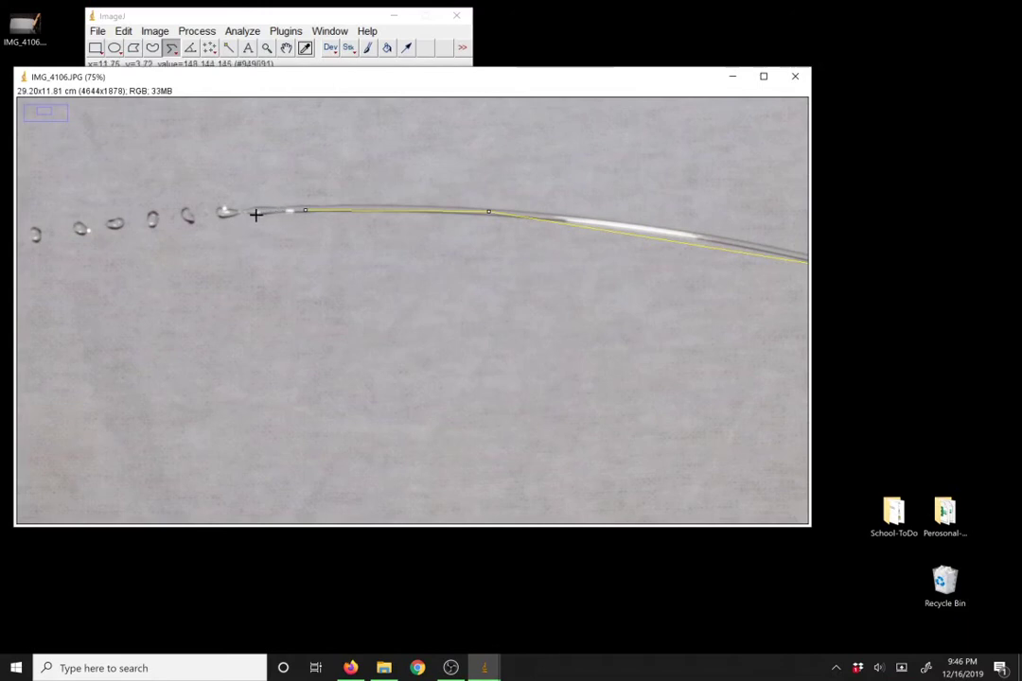
Move the segmented line's end point to the jet's break-up point and fit a spline to the line
drag(307, 216, 249, 219)
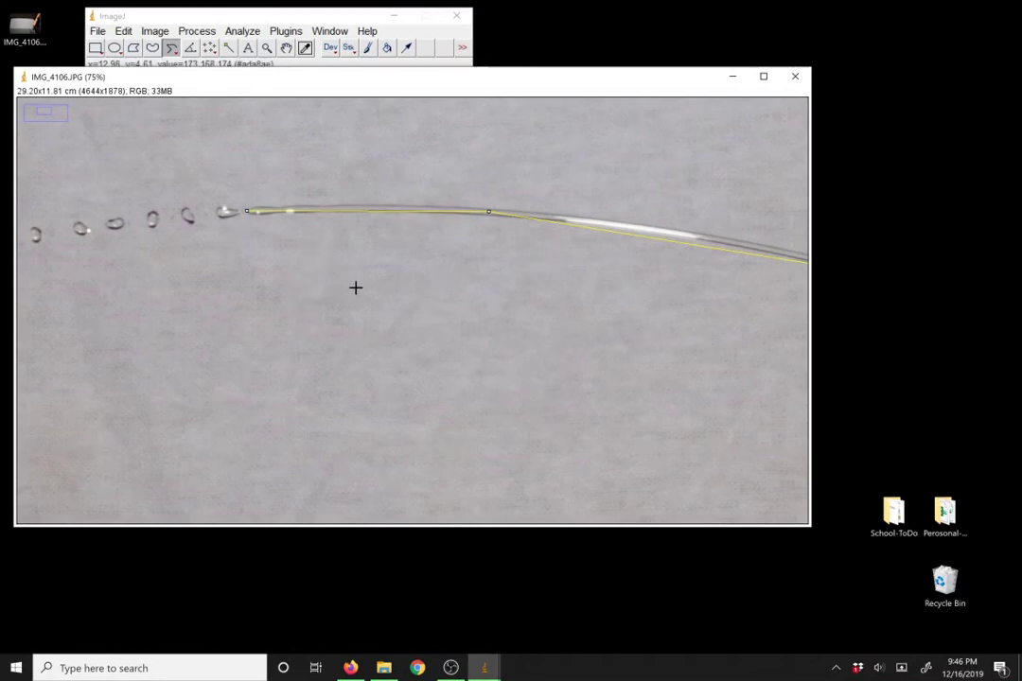
key(minus)
key(minus)
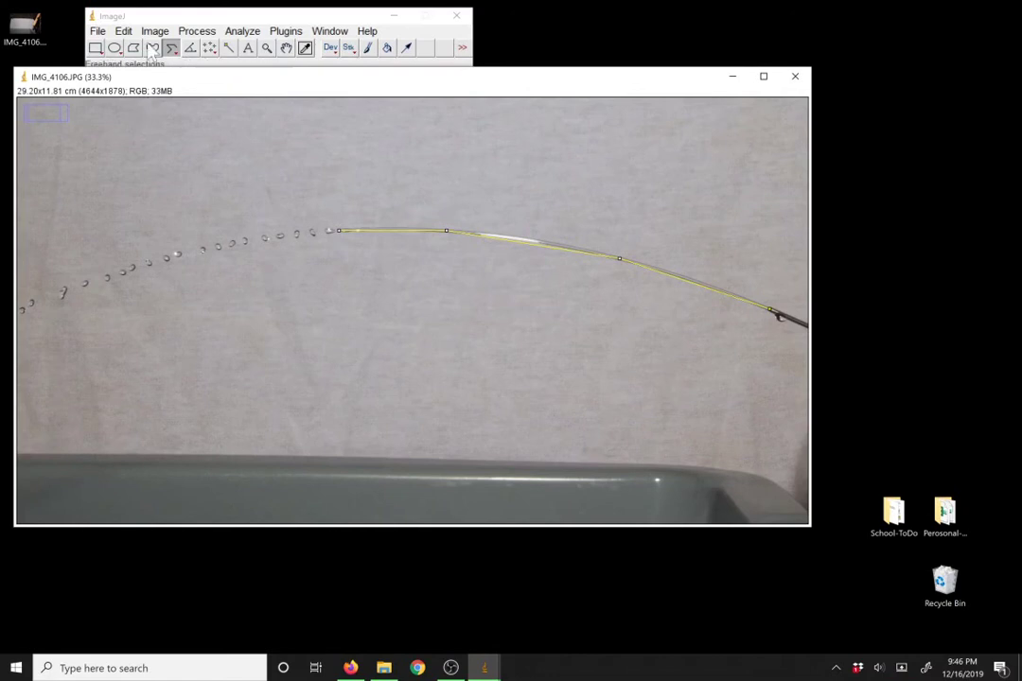
click(123, 32)
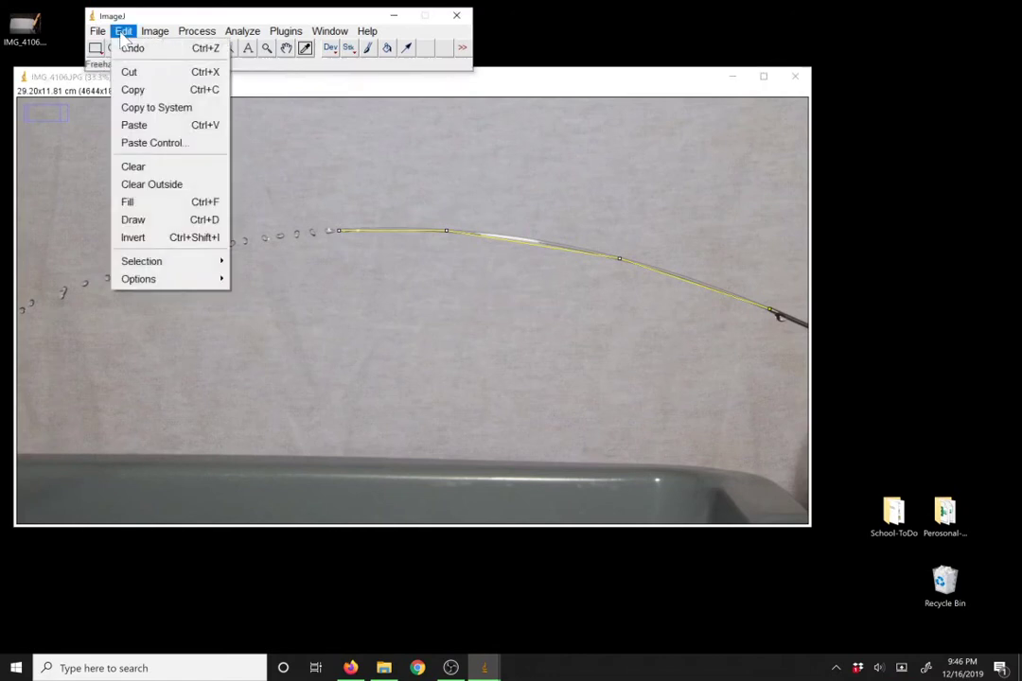
mouse_move(161, 271)
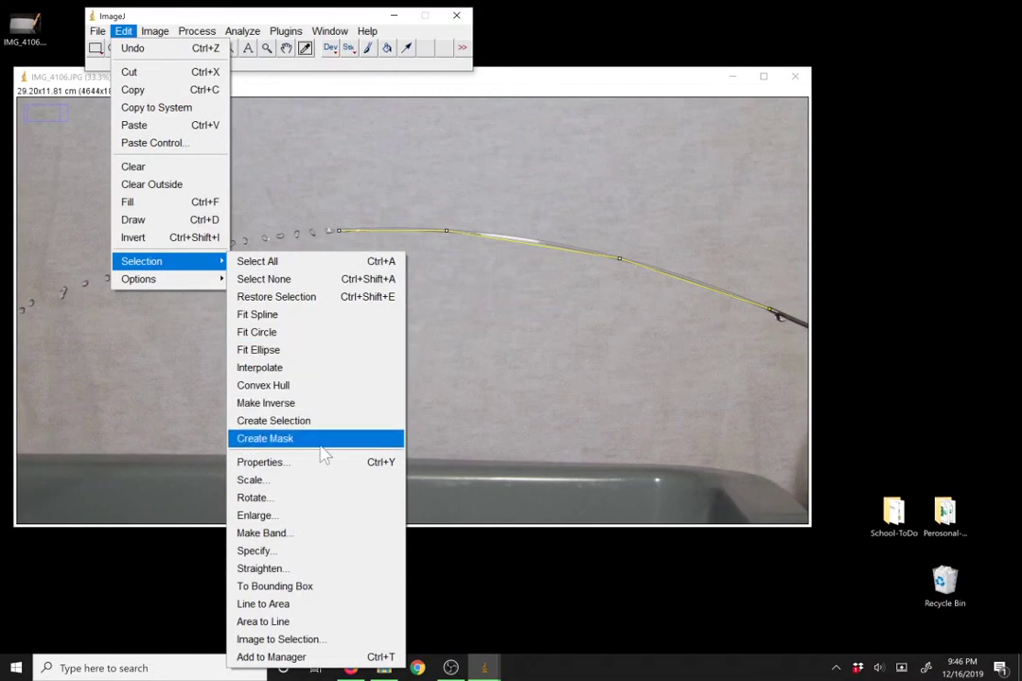
click(274, 316)
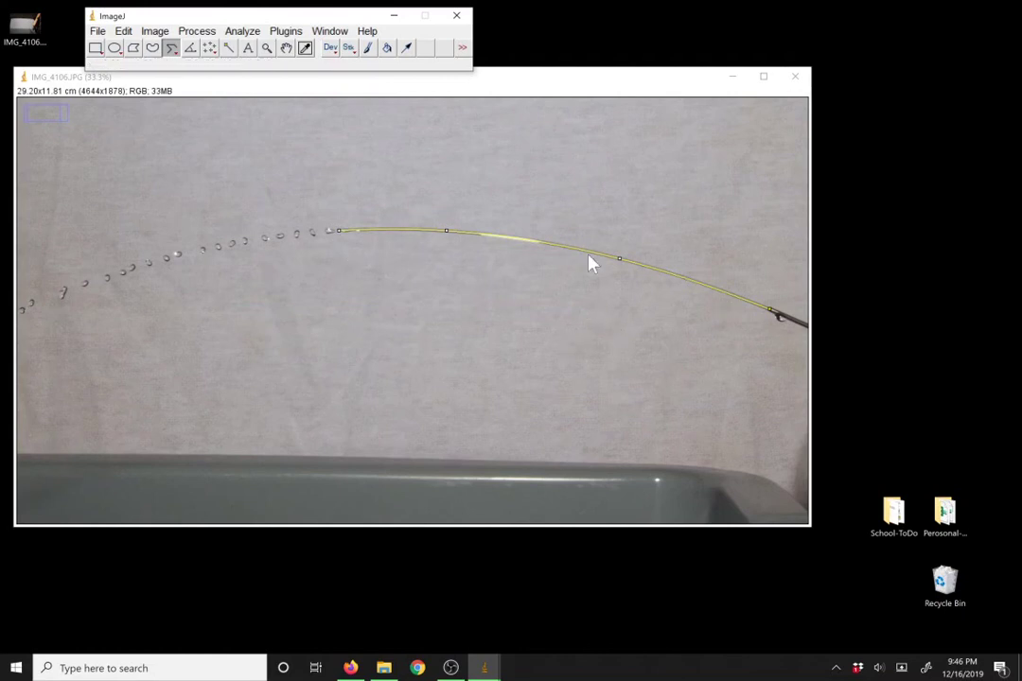
Measure the length of the spline along the jet, then discard the results without saving
click(244, 31)
click(254, 47)
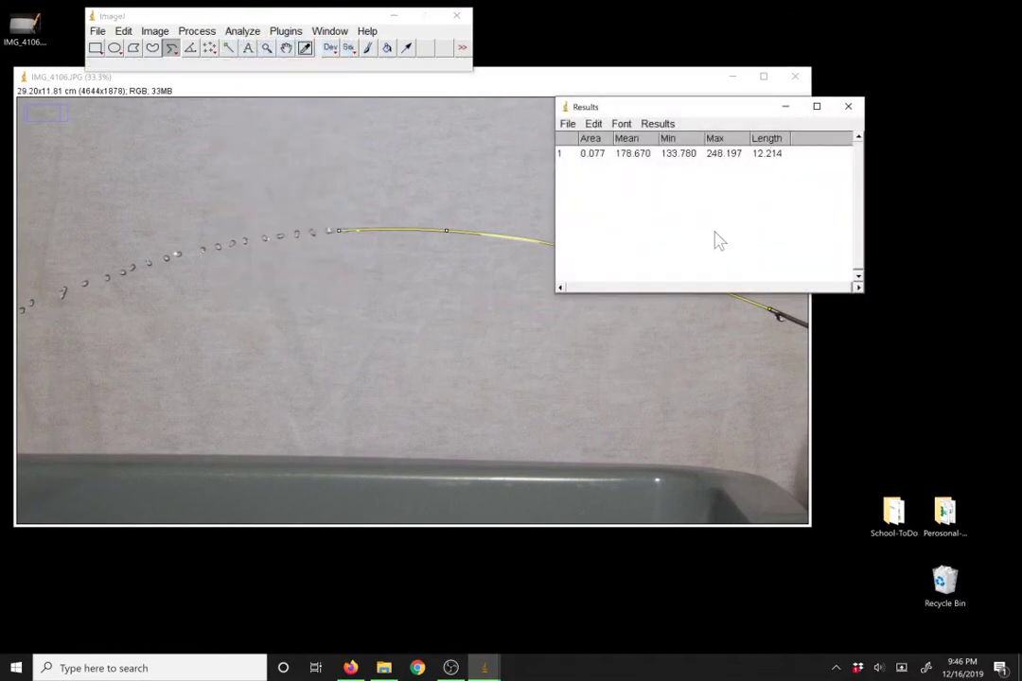
click(849, 107)
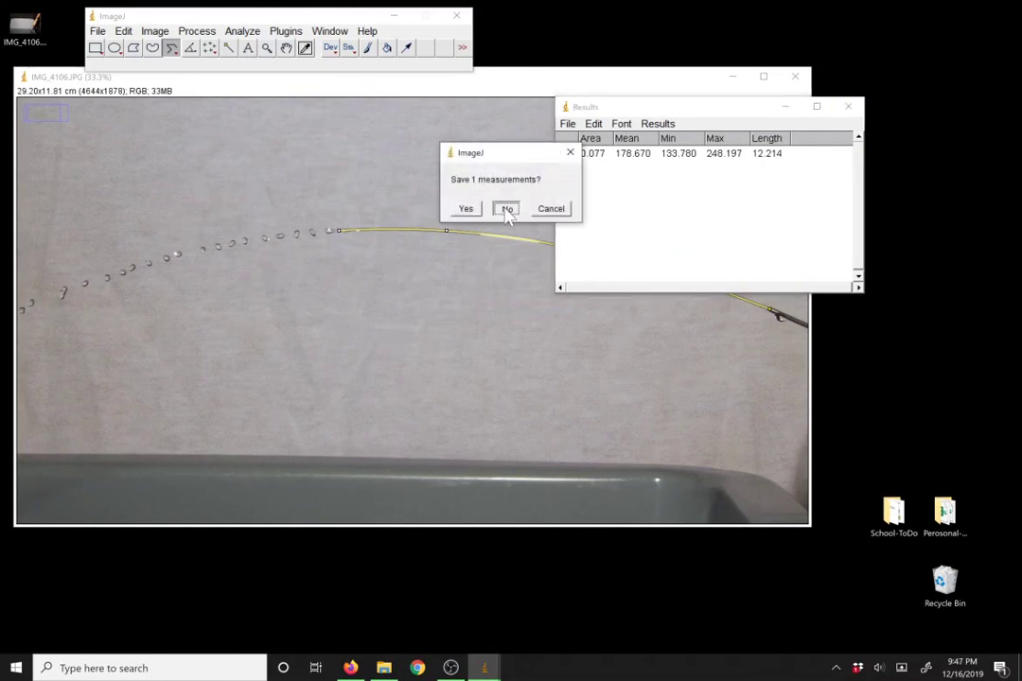
click(506, 208)
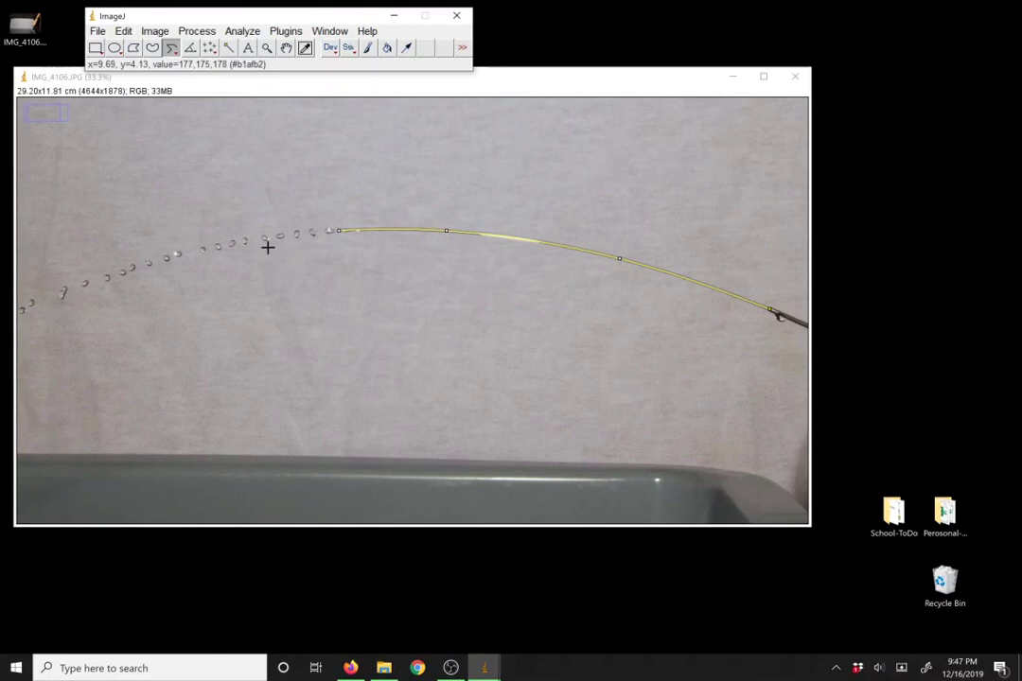
Switch to the Straight Line tool for measuring the droplets beyond the jet and open the ROI Manager
key(plus)
key(plus)
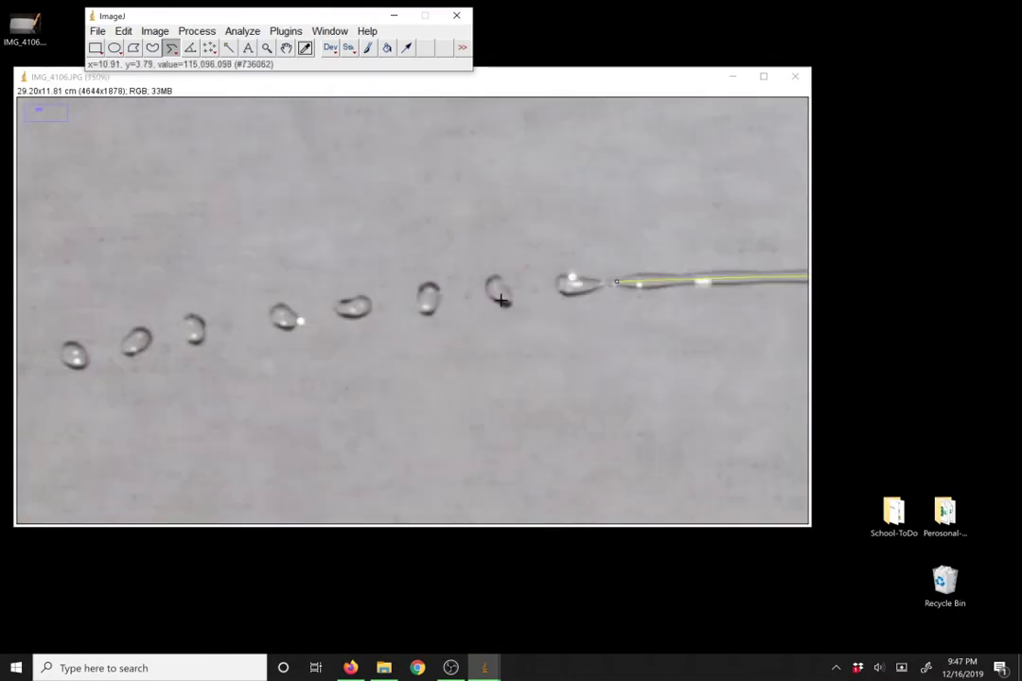
key(plus)
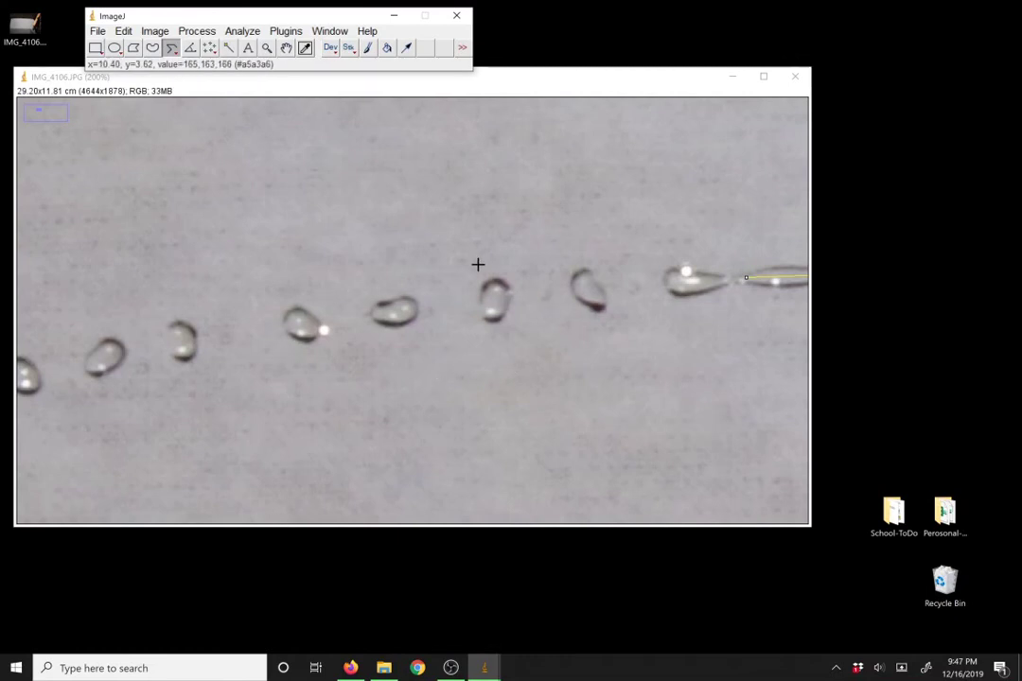
right_click(172, 52)
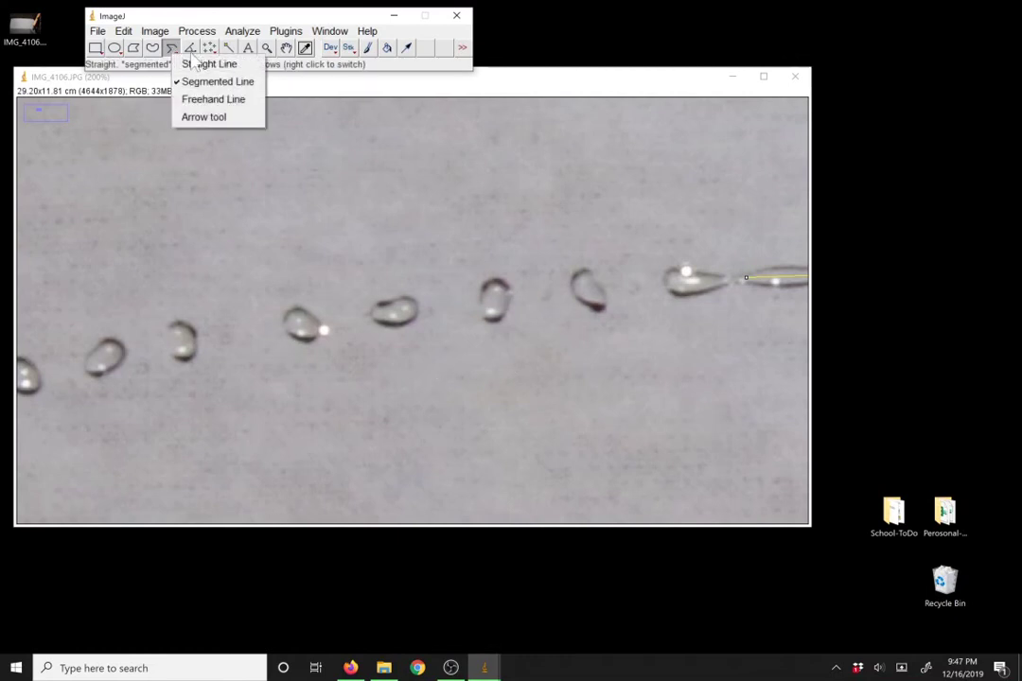
click(207, 65)
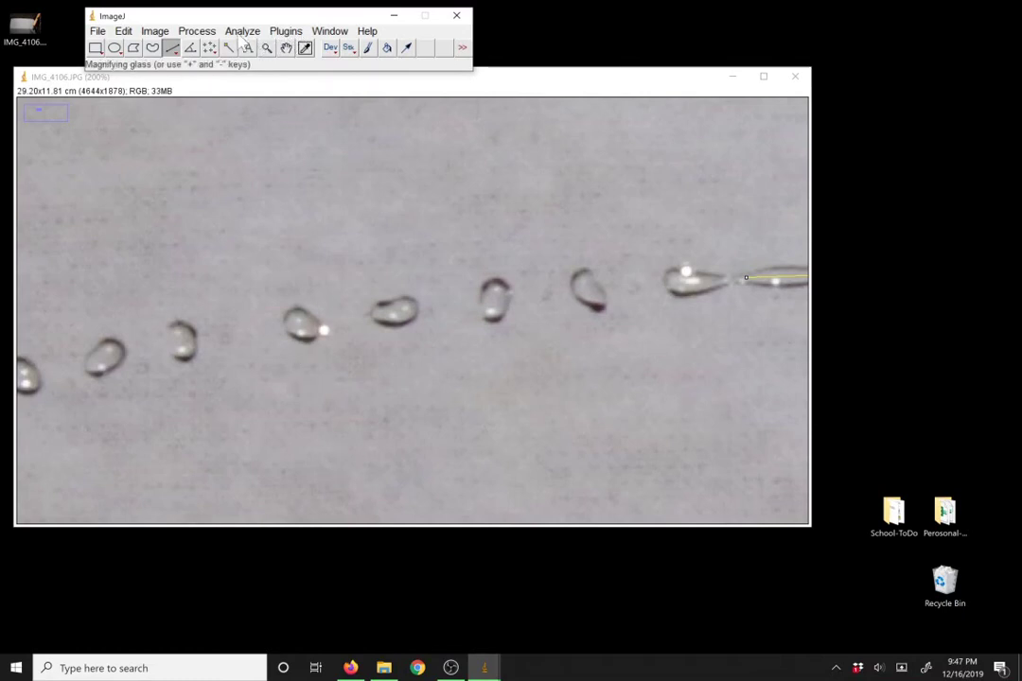
click(243, 31)
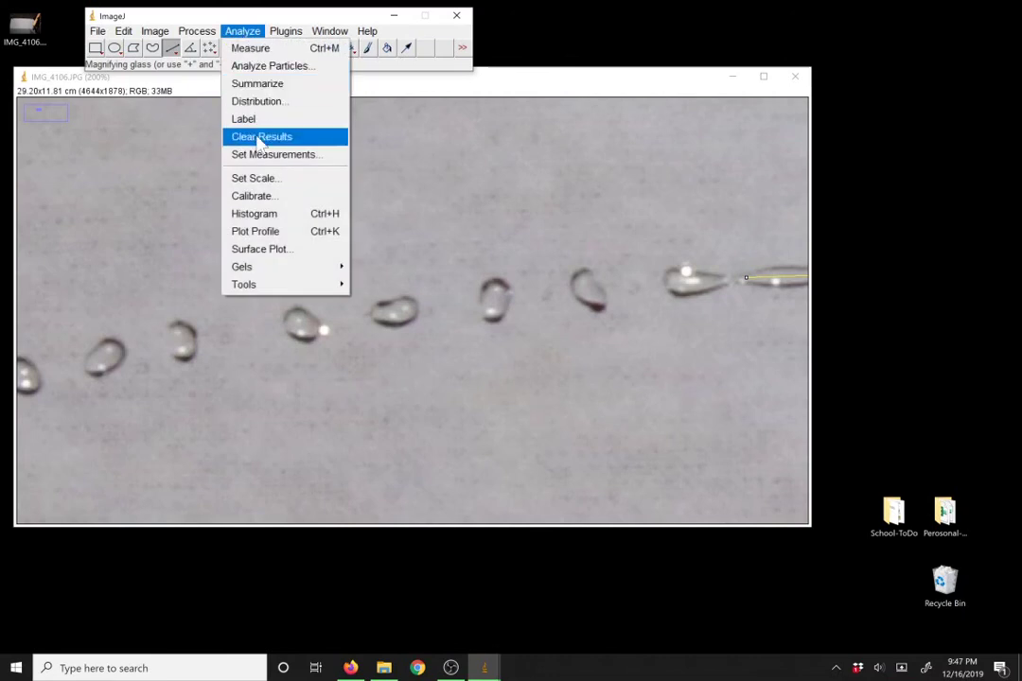
mouse_move(267, 288)
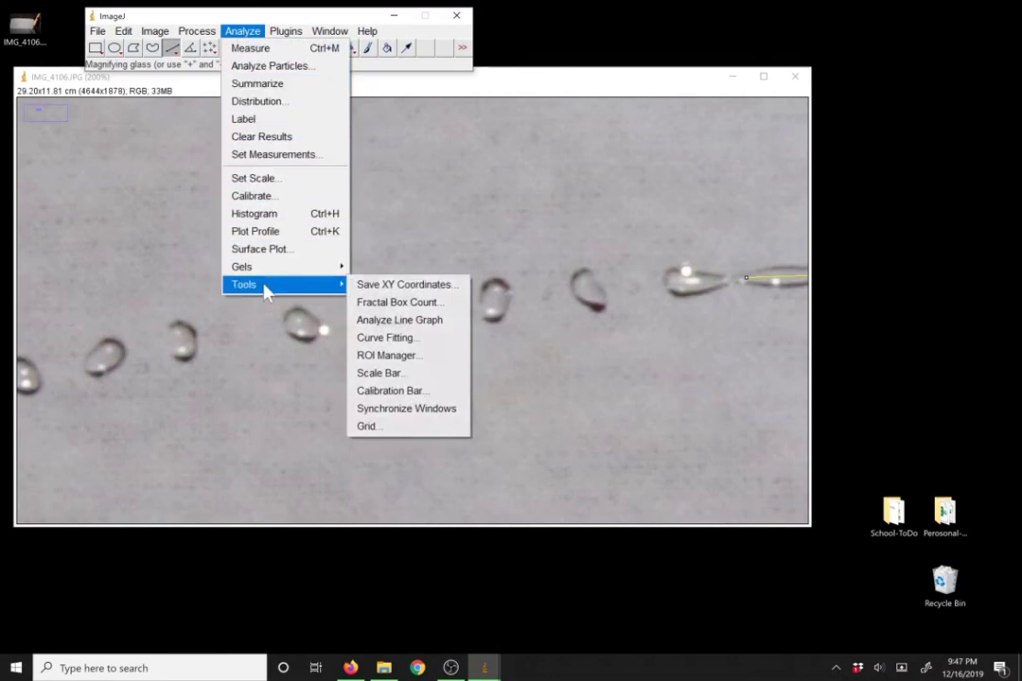
click(393, 357)
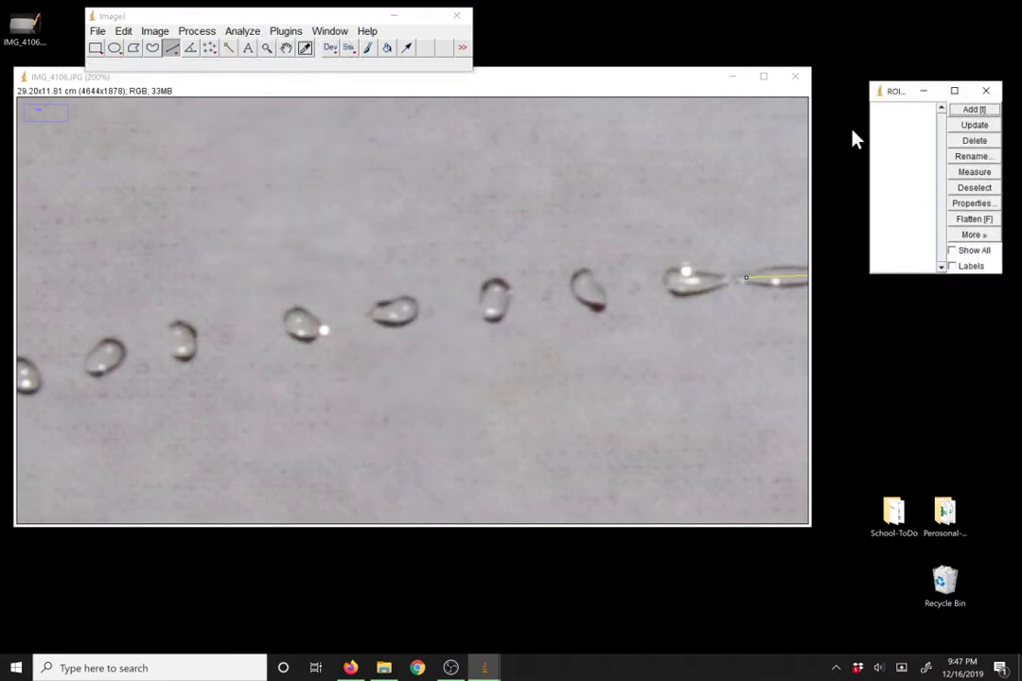
Draw a straight line across the short axis of the fifth droplet from the jet's end and add it to the ROI Manager
mouse_move(289, 313)
mouse_down()
mouse_move(314, 336)
mouse_move(292, 332)
mouse_up()
click(311, 316)
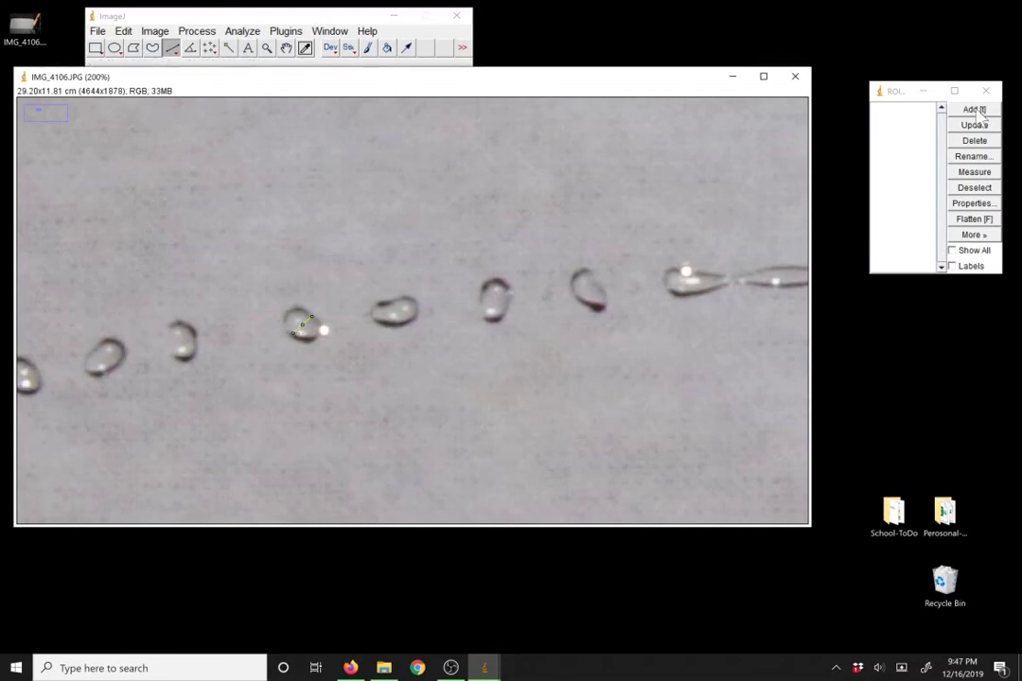
click(976, 111)
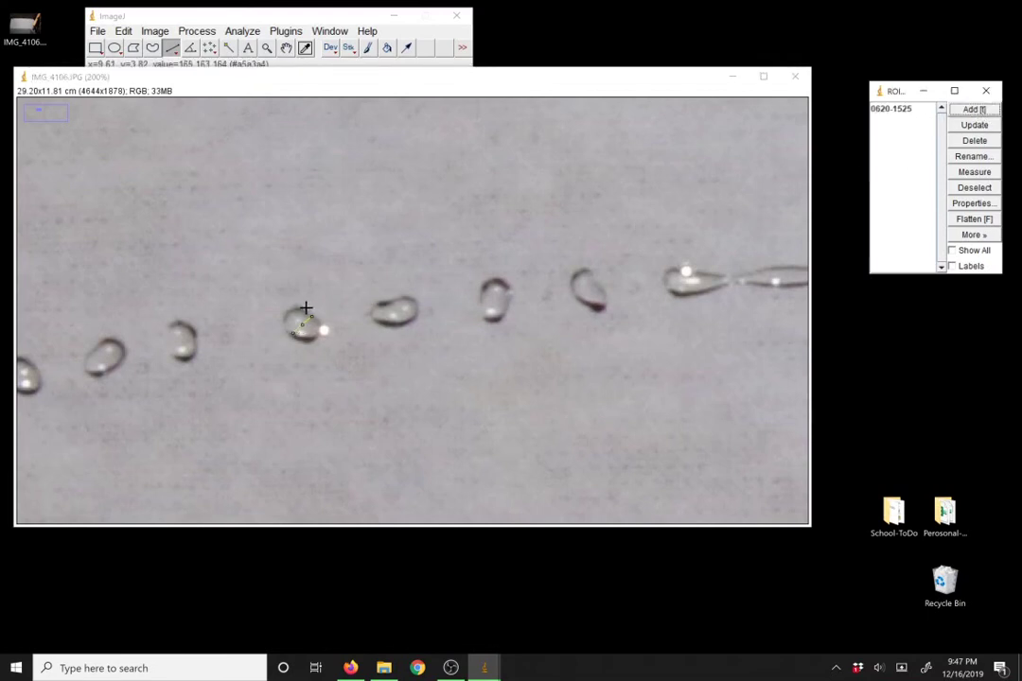
Show all regions with labels, and add a straight line along the fifth droplet's long axis to the ROI Manager
drag(289, 313, 303, 327)
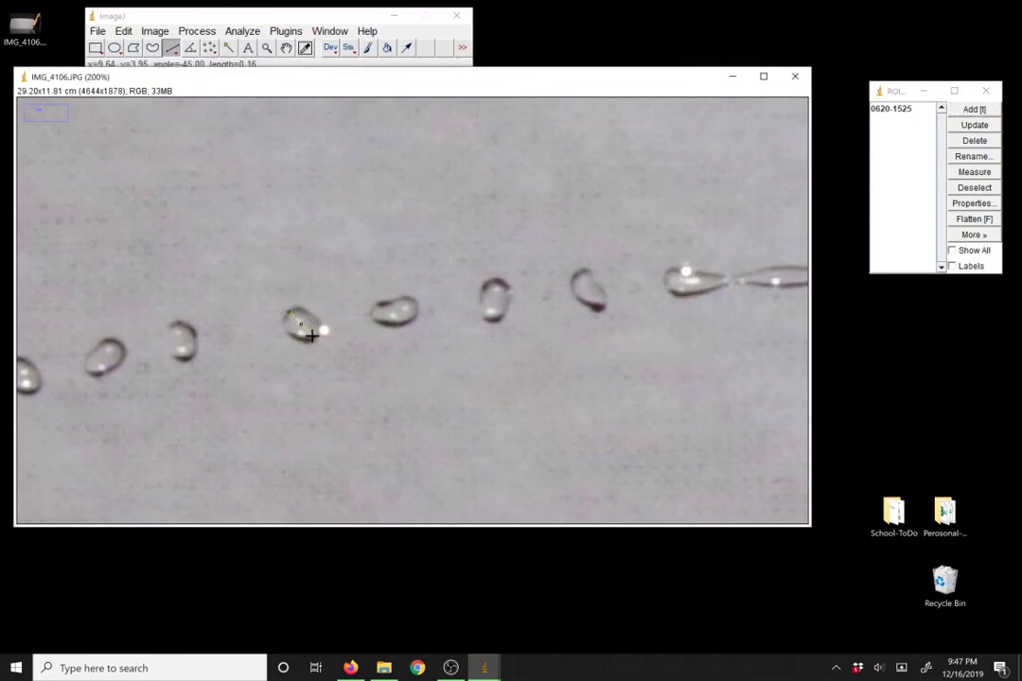
click(956, 266)
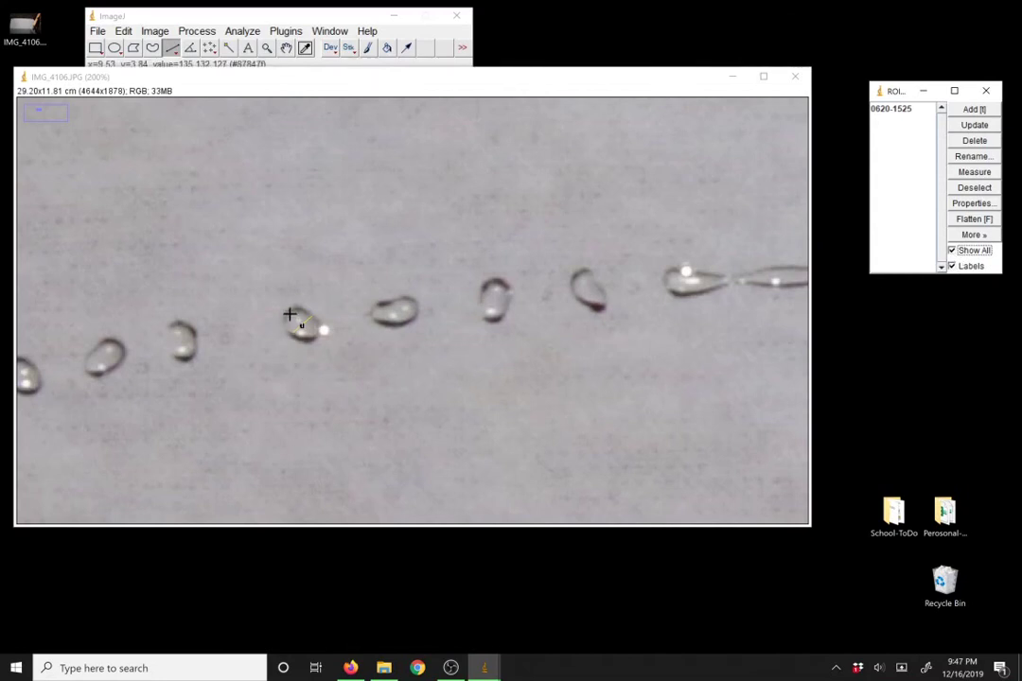
drag(289, 312, 313, 337)
key(t)
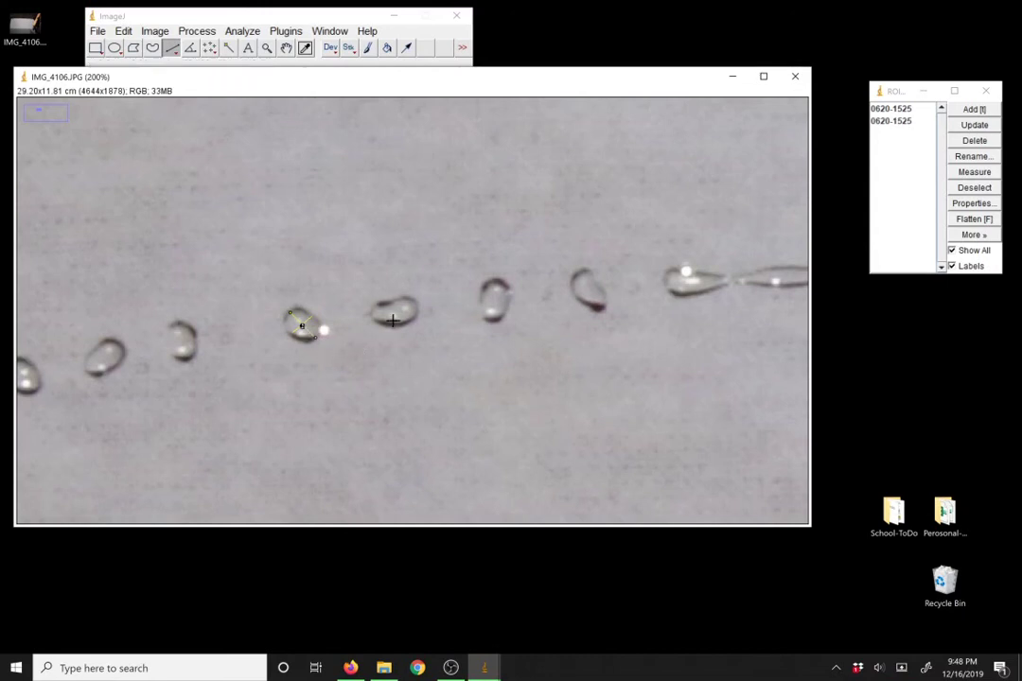
Draw straight lines along the long and short axes of the fourth droplet from the jet's end, adding each to the ROI Manager
drag(374, 315, 410, 313)
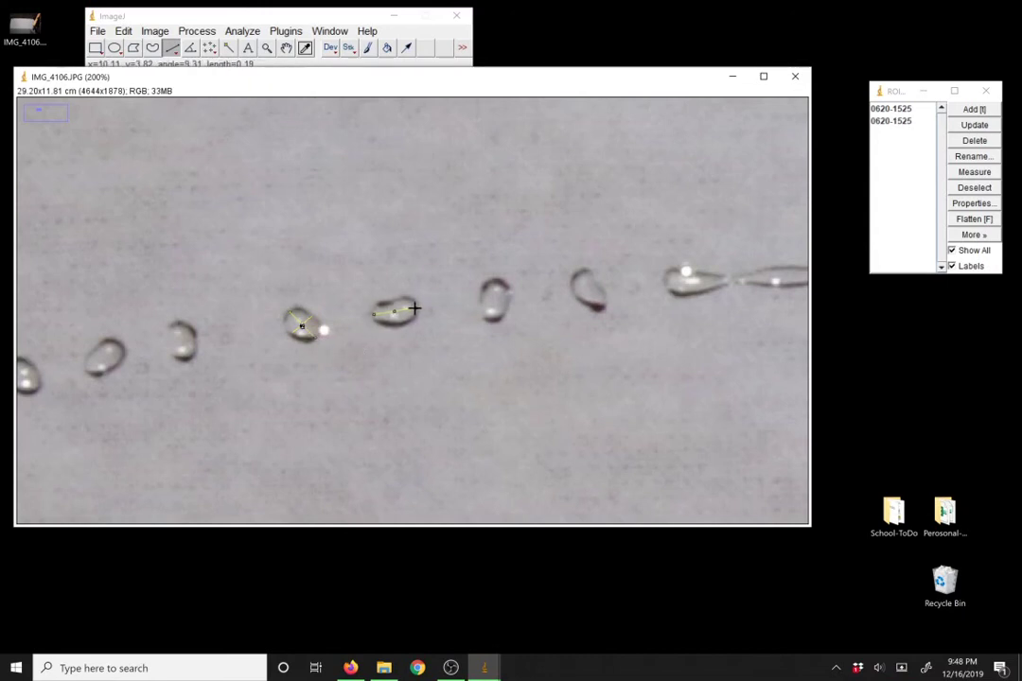
key(t)
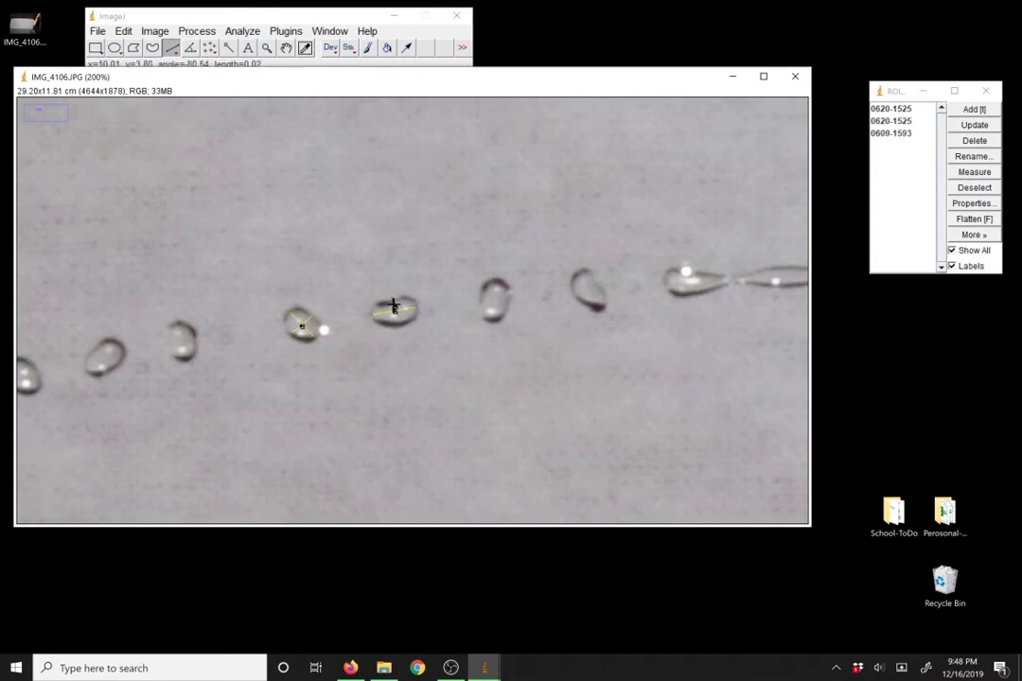
drag(394, 306, 395, 316)
key(t)
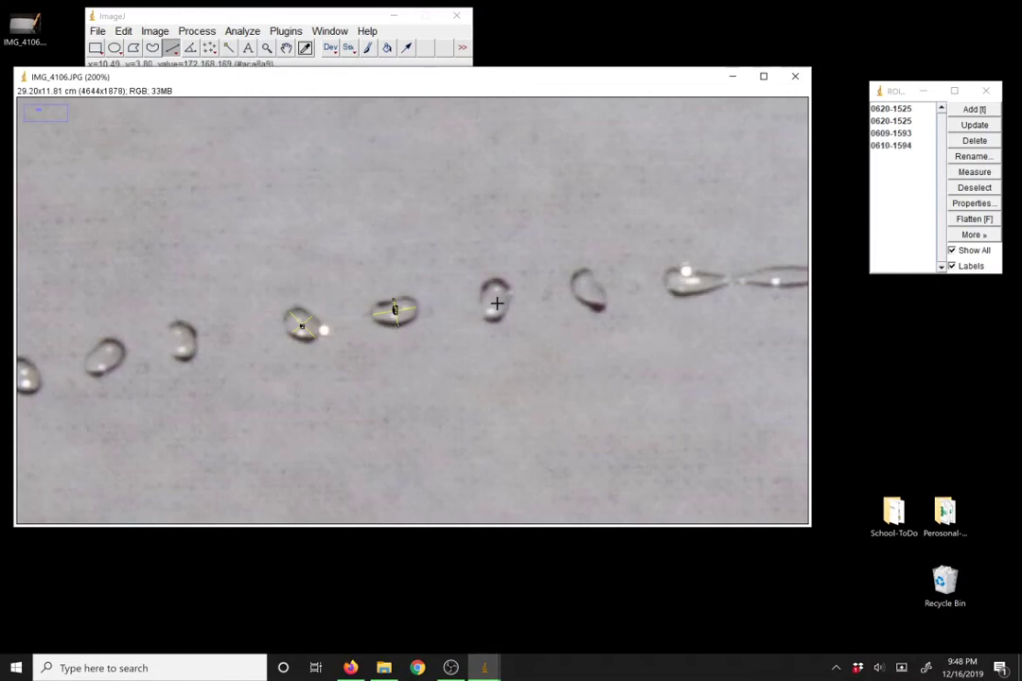
Draw straight lines along the third droplet's long axis, about 0.18 cm, and short axis, about 0.12 cm, adding each to the ROI Manager
mouse_move(499, 282)
mouse_down()
mouse_move(493, 322)
mouse_move(499, 299)
mouse_up()
key(t)
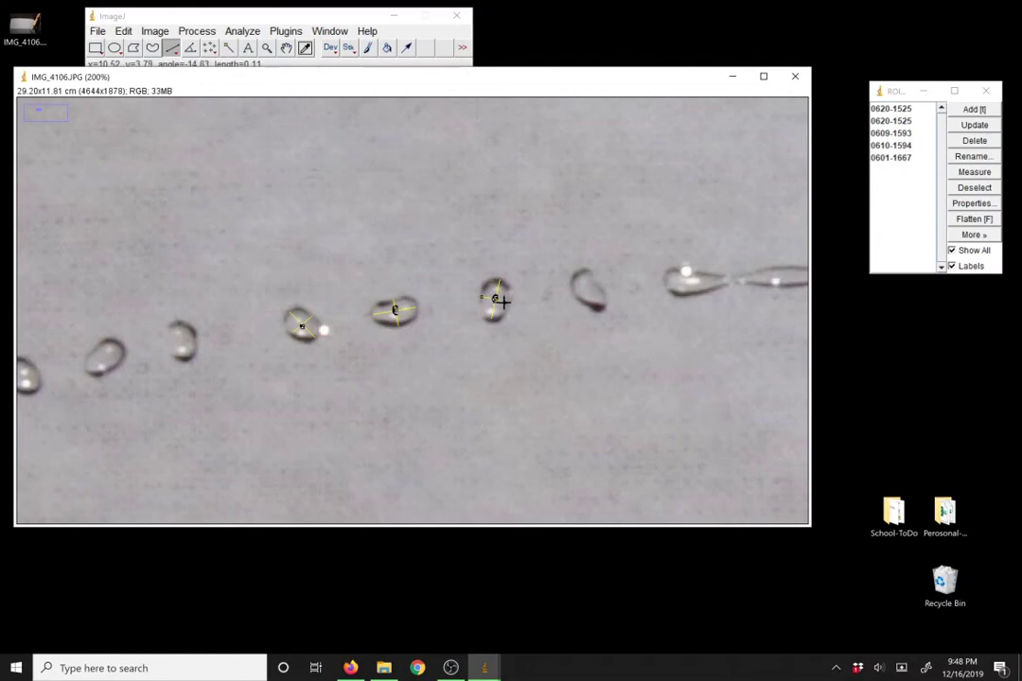
key(t)
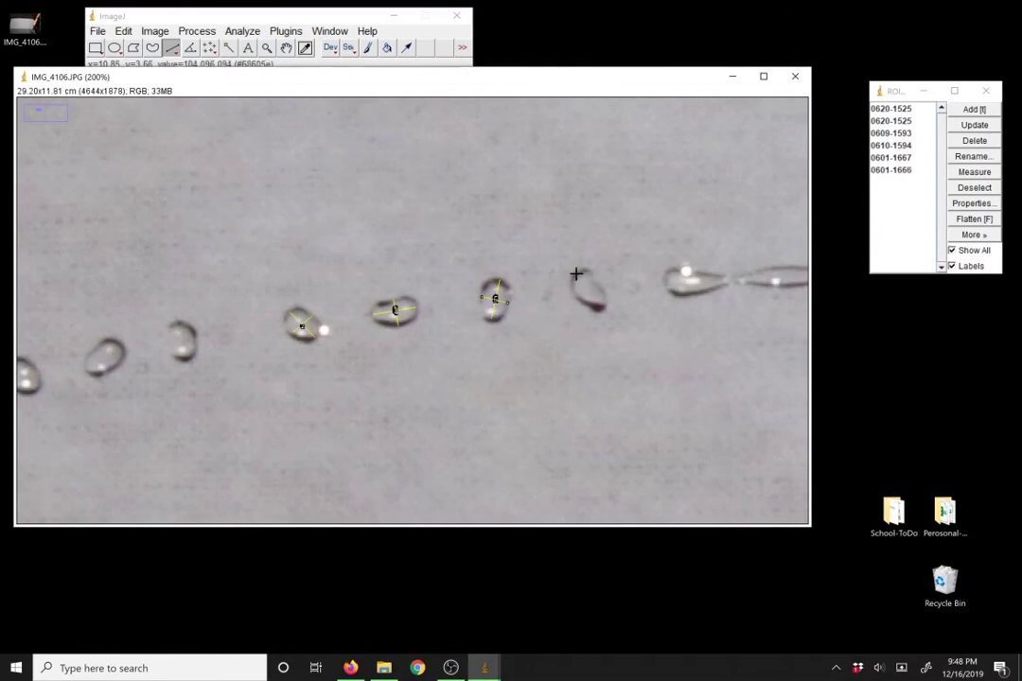
Draw straight lines along the second droplet's long axis, about 0.19 cm, and short axis, about 0.11 cm, adding each to the ROI Manager
drag(577, 275, 603, 306)
key(t)
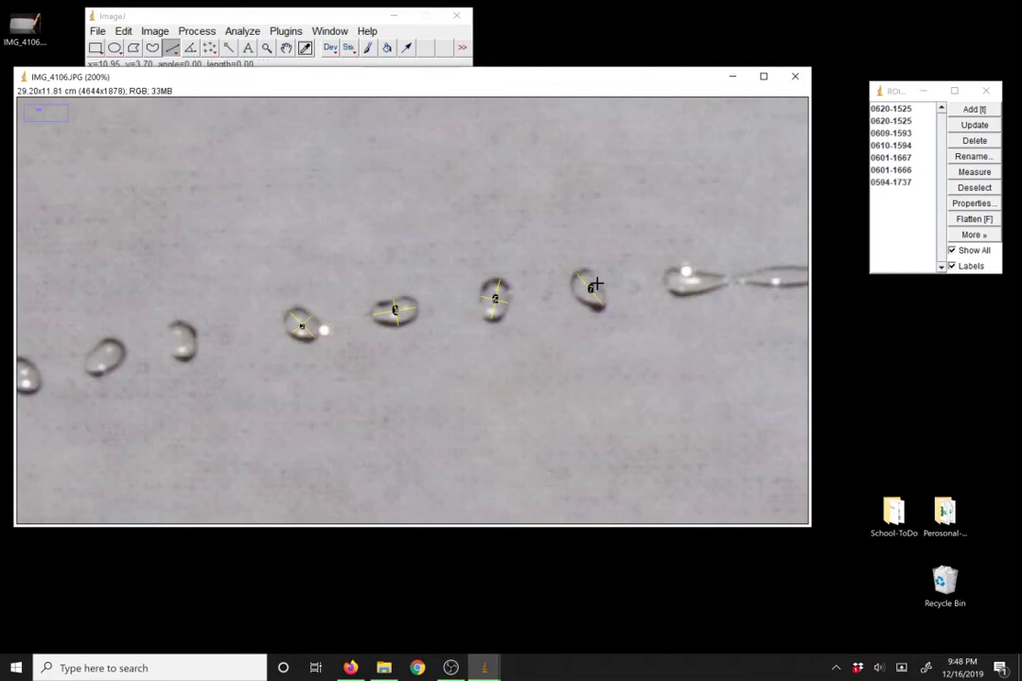
drag(596, 285, 579, 299)
key(t)
Check individual droplet lines in the ROI Manager list, and measure all eight regions together
click(890, 111)
click(891, 121)
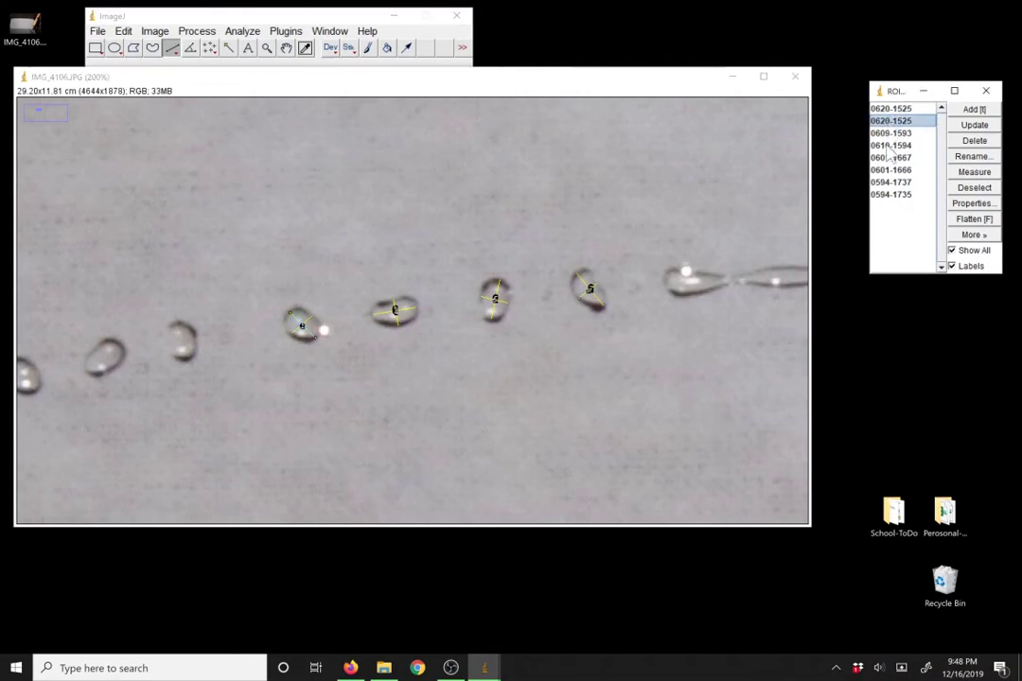
click(890, 146)
click(890, 157)
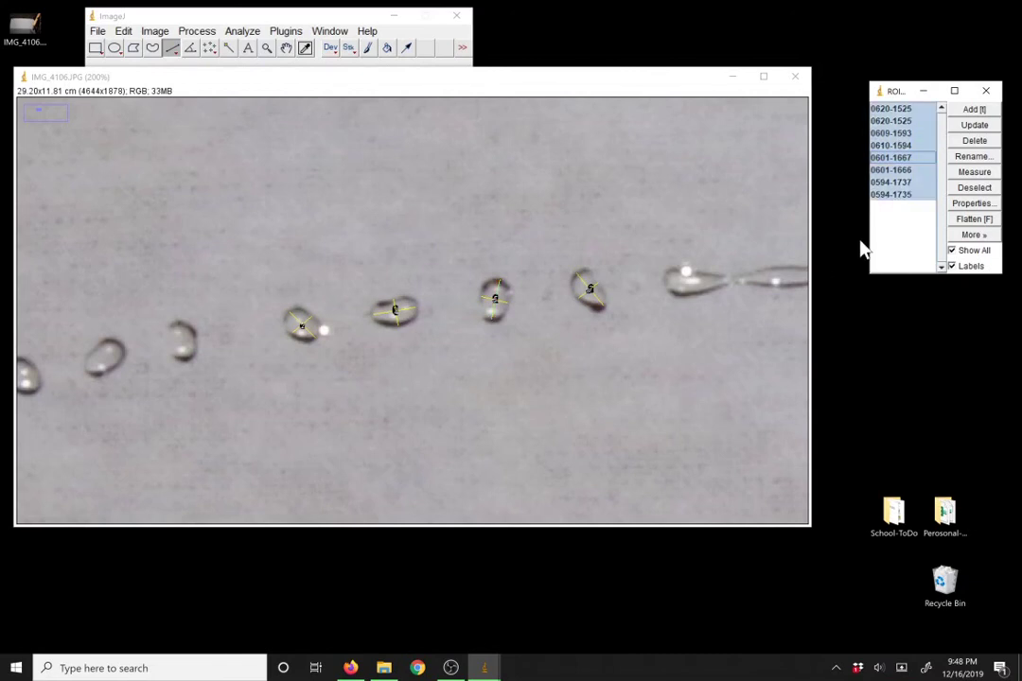
key(ctrl+a)
click(973, 172)
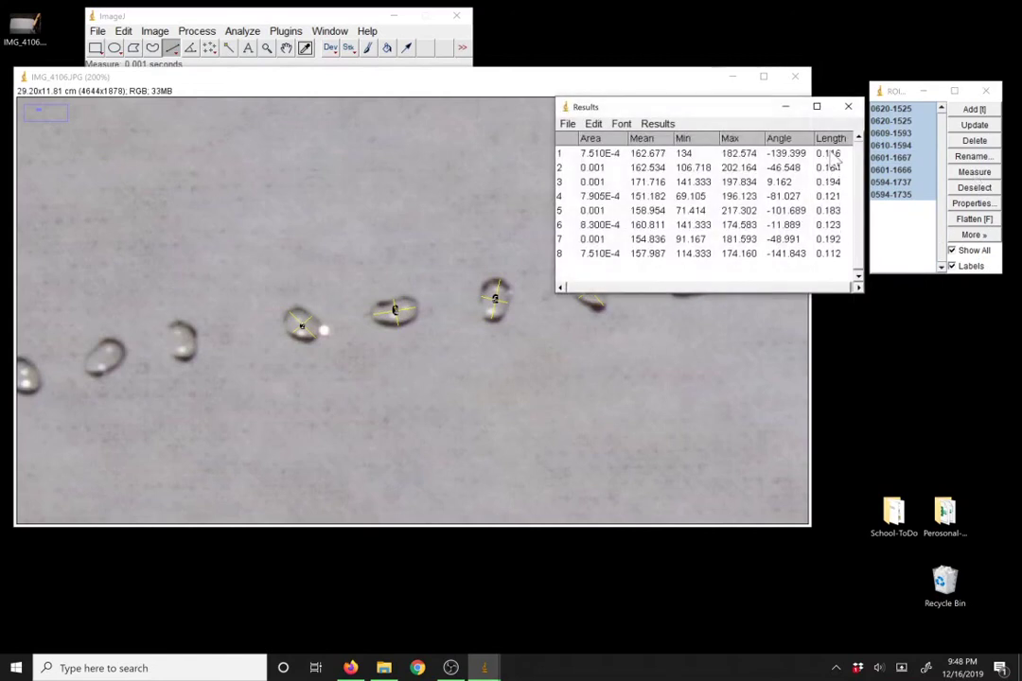
Copy all eight rows of the results table and close the table without saving the measurements
drag(832, 156, 833, 258)
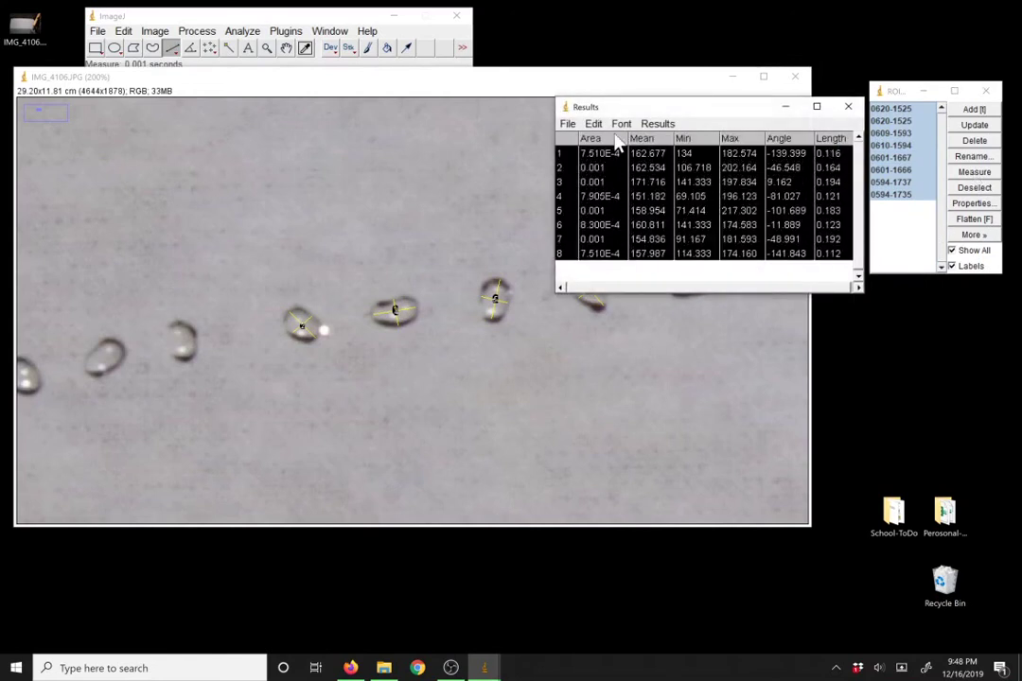
click(593, 124)
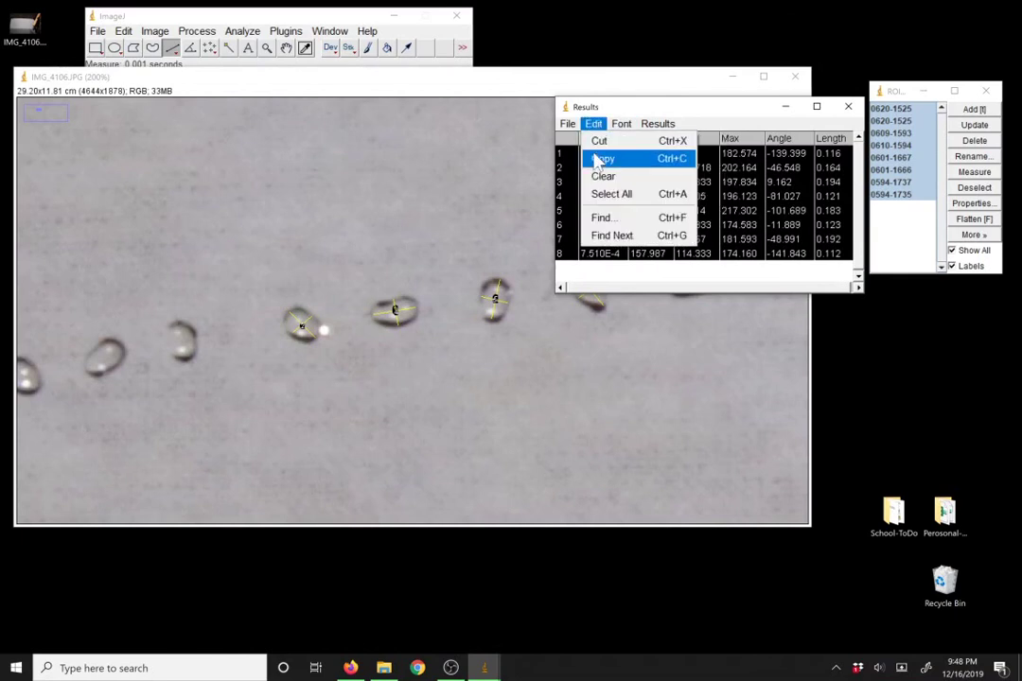
click(600, 159)
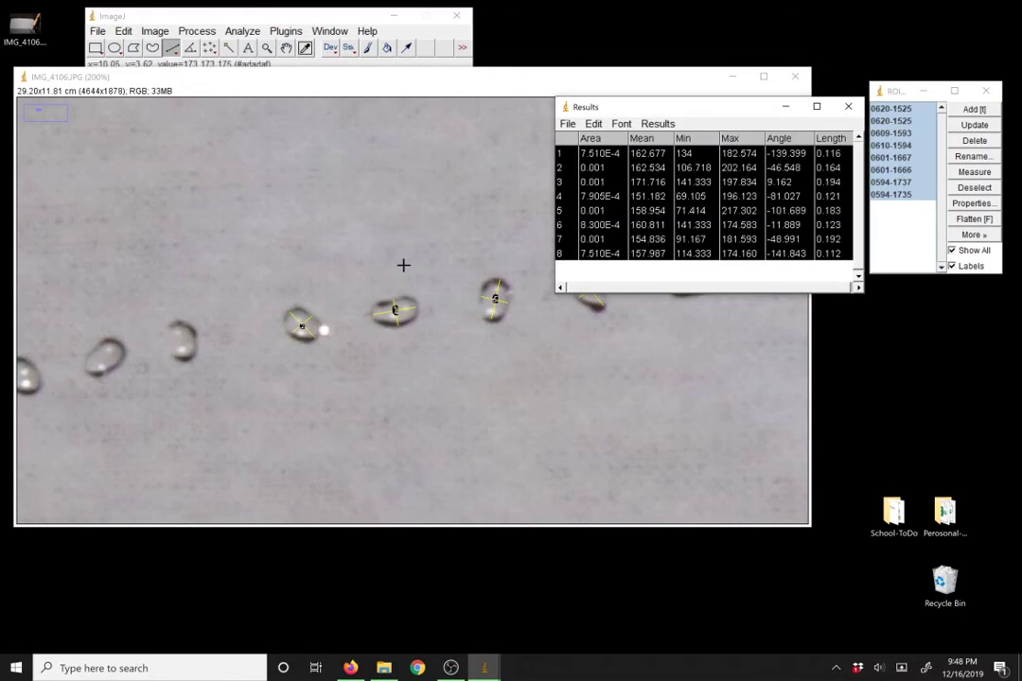
click(849, 110)
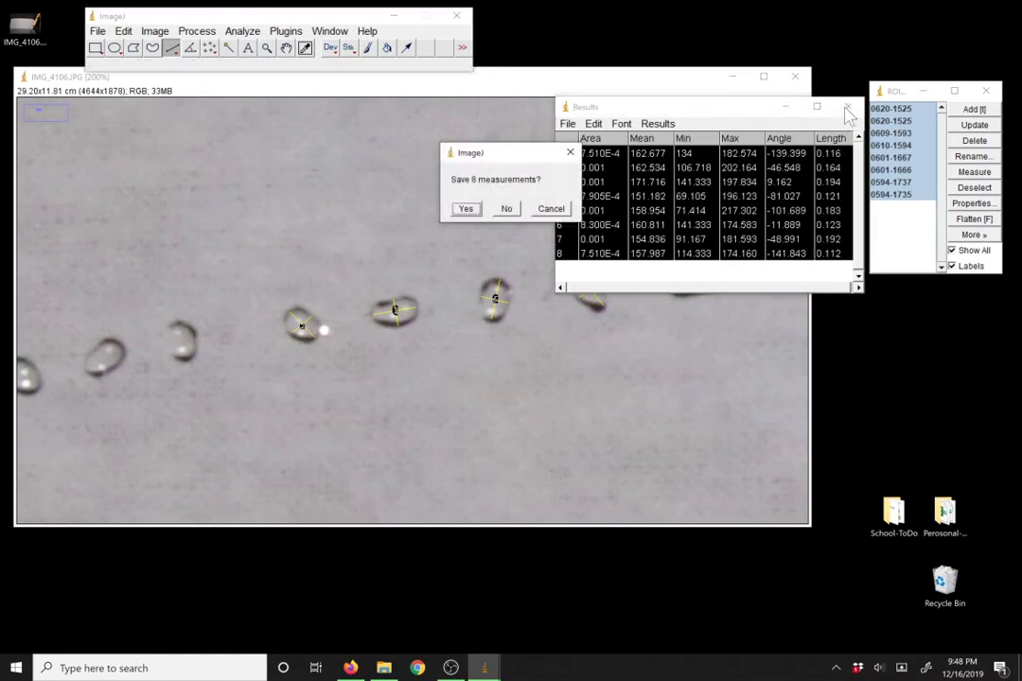
click(506, 210)
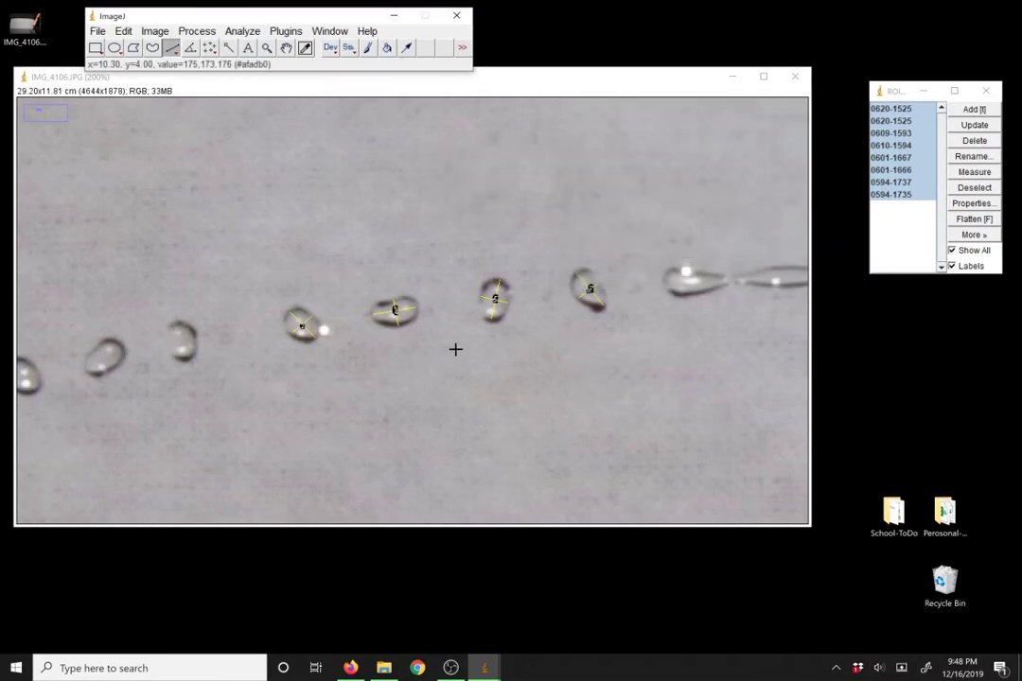